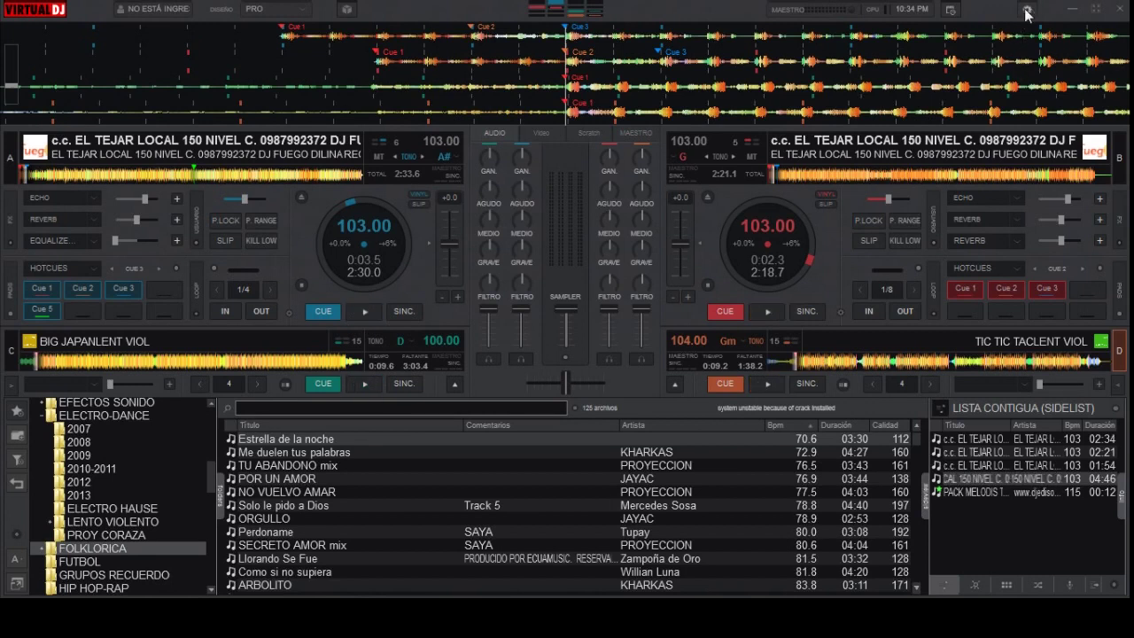
# - Search the configuration options for "ramp" and set rampStopTime to 0.5
pyautogui.click(1027, 12)
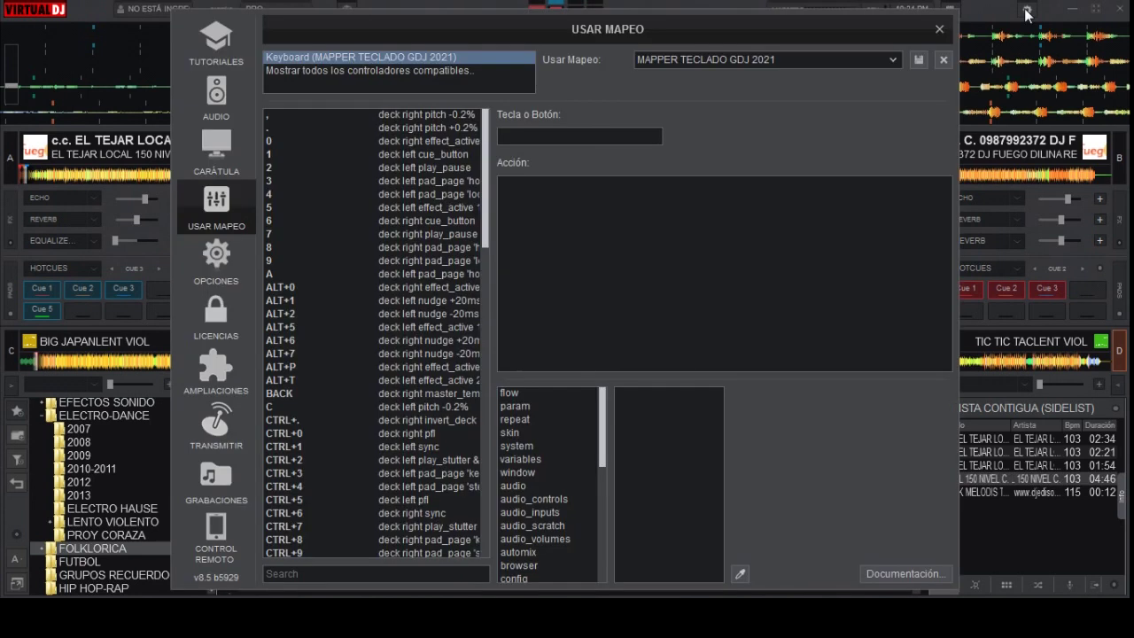
pyautogui.click(217, 257)
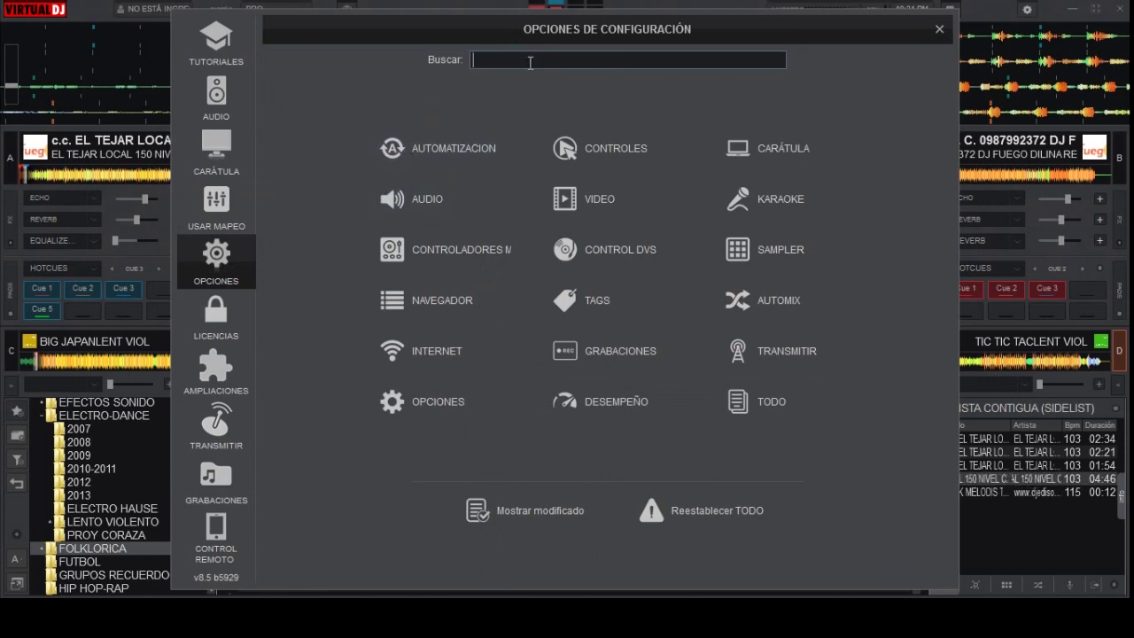
pyautogui.write('ramp')
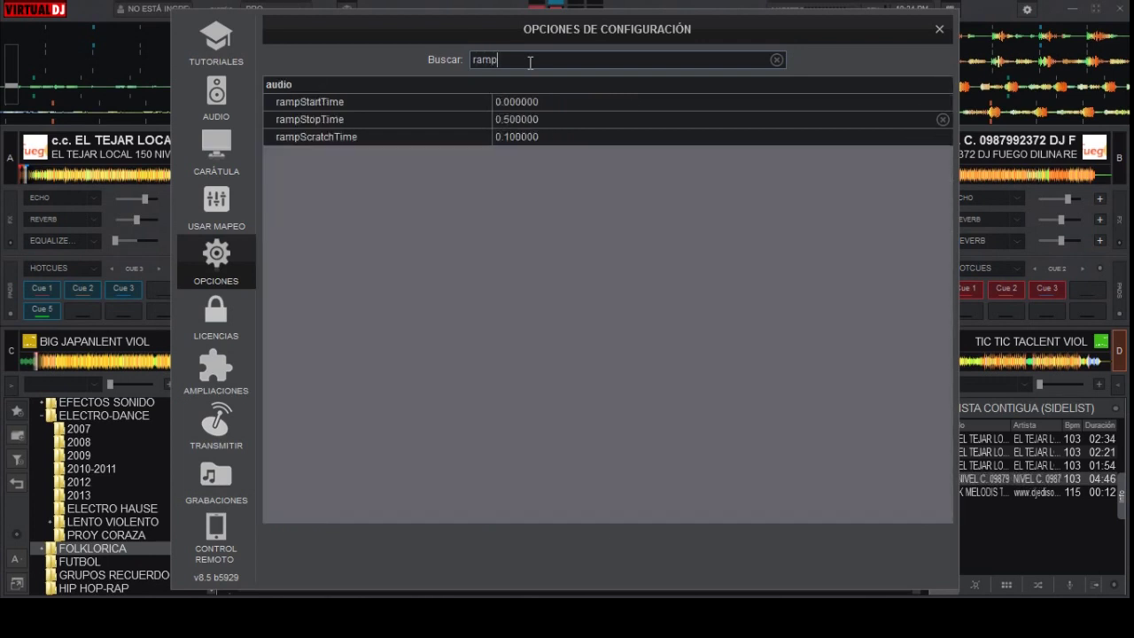
pyautogui.moveTo(403, 124)
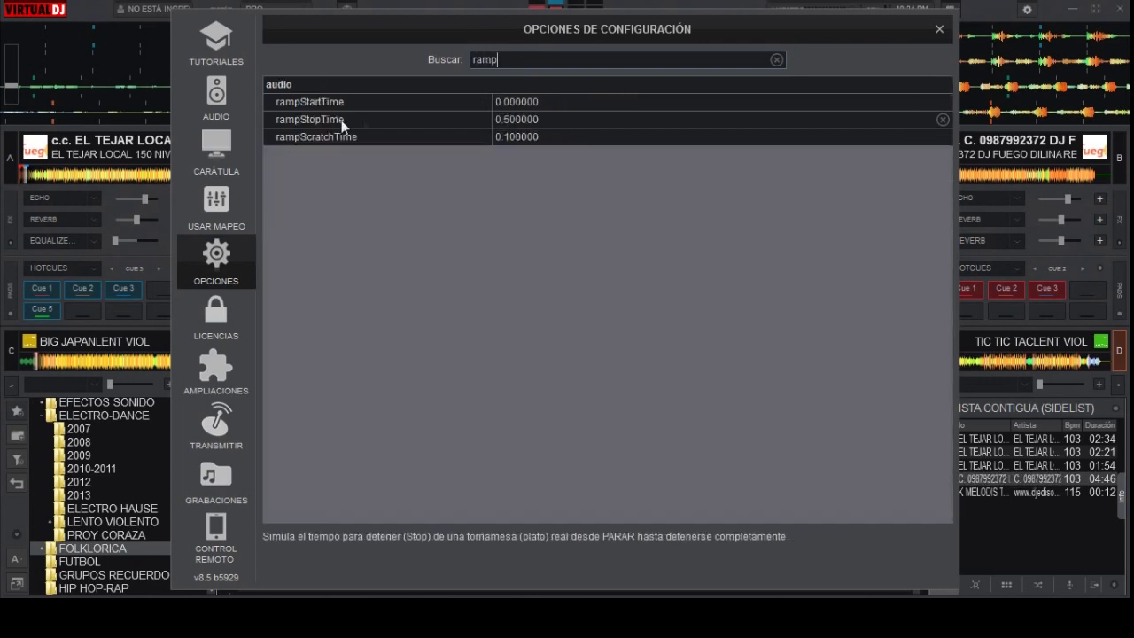
pyautogui.moveTo(487, 121); pyautogui.dragTo(474, 125)
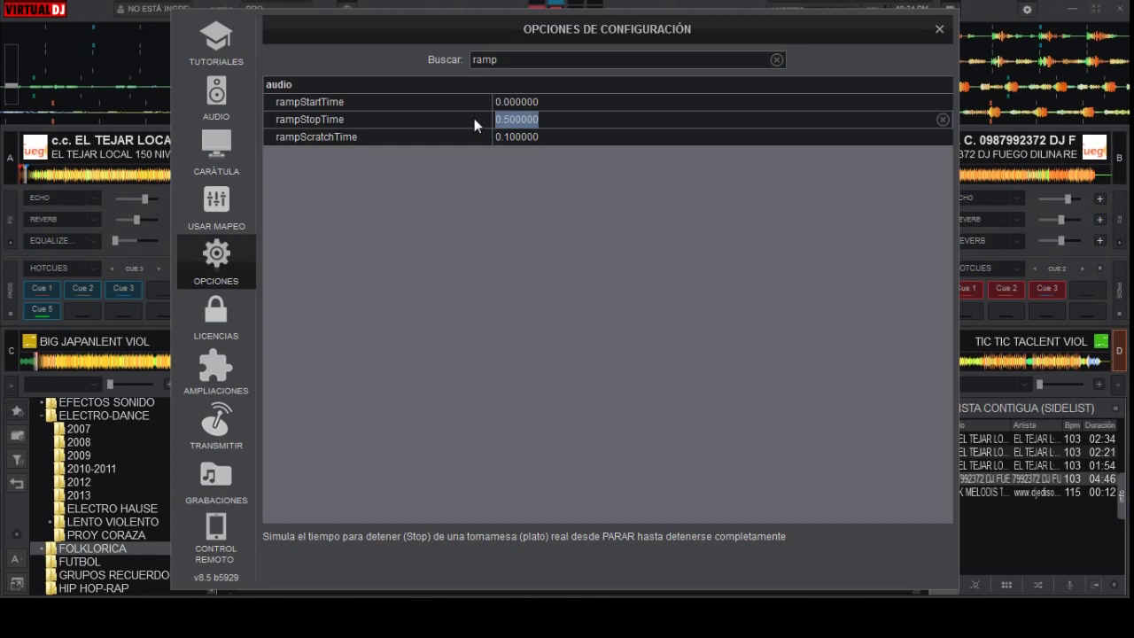
pyautogui.write('0')
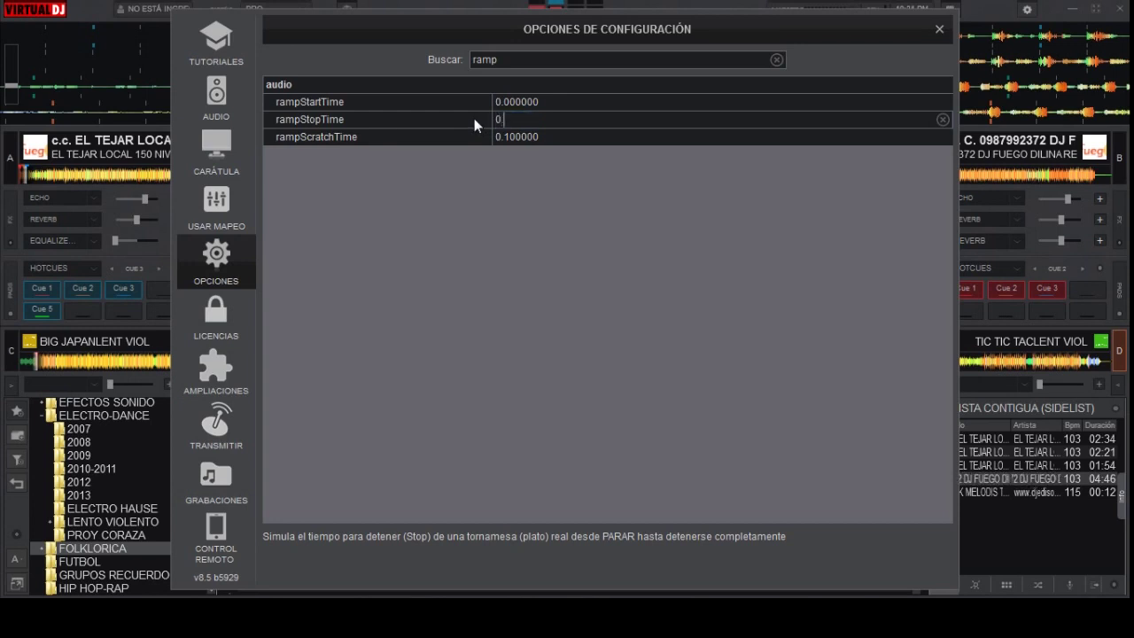
pyautogui.write('.5')
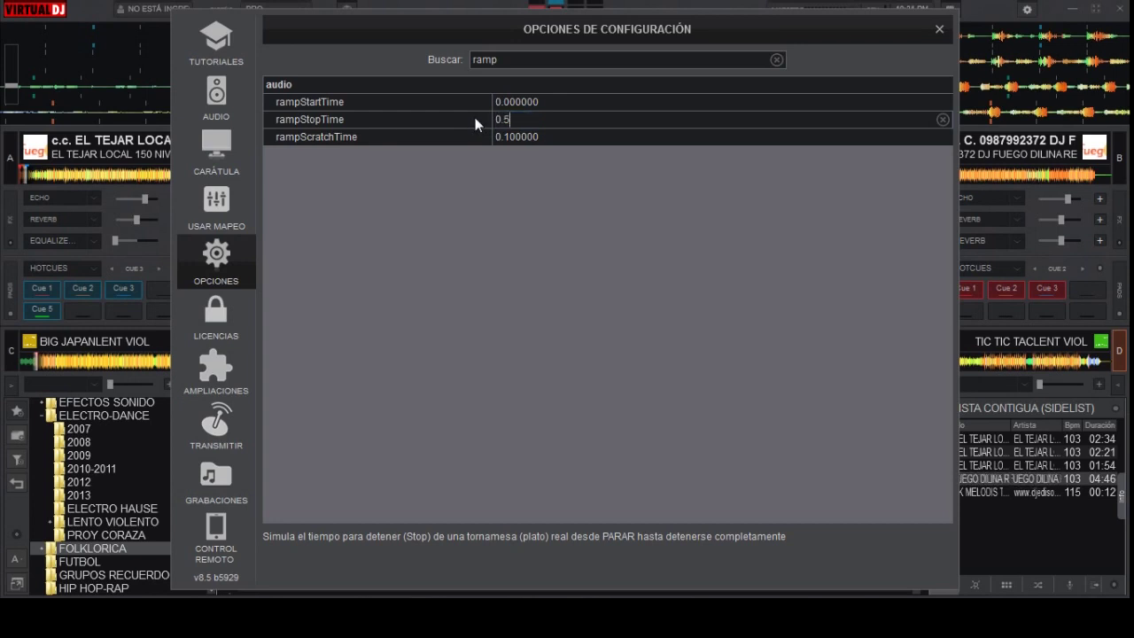
# - Search the configuration options for "loop" to review the loopBackMode setting
pyautogui.doubleClick(511, 59)
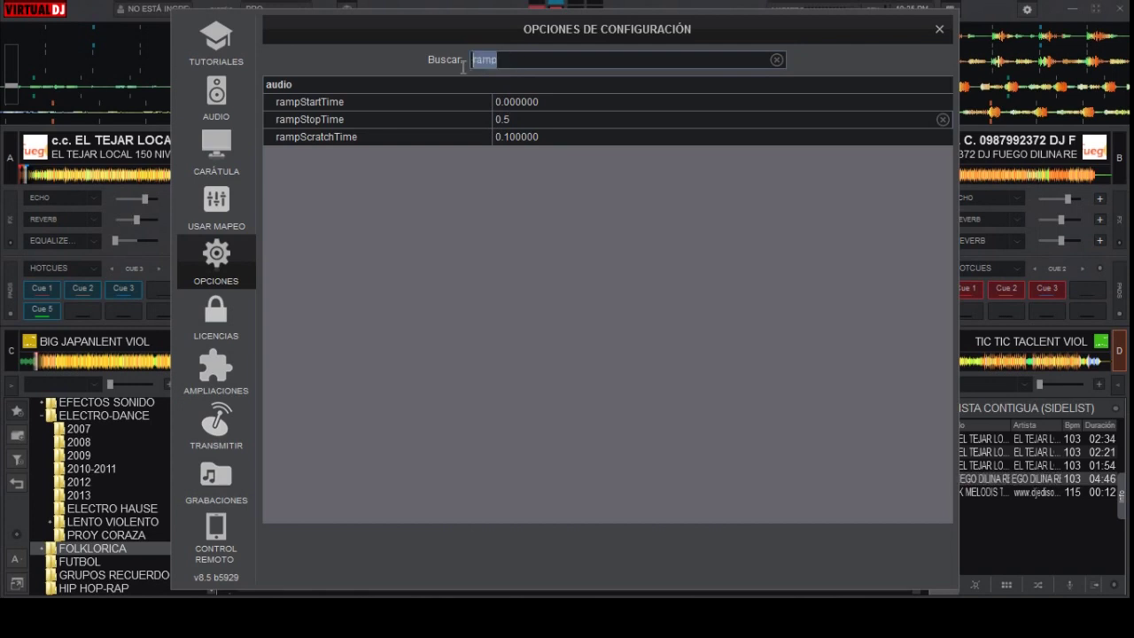
pyautogui.press('BackSpace')
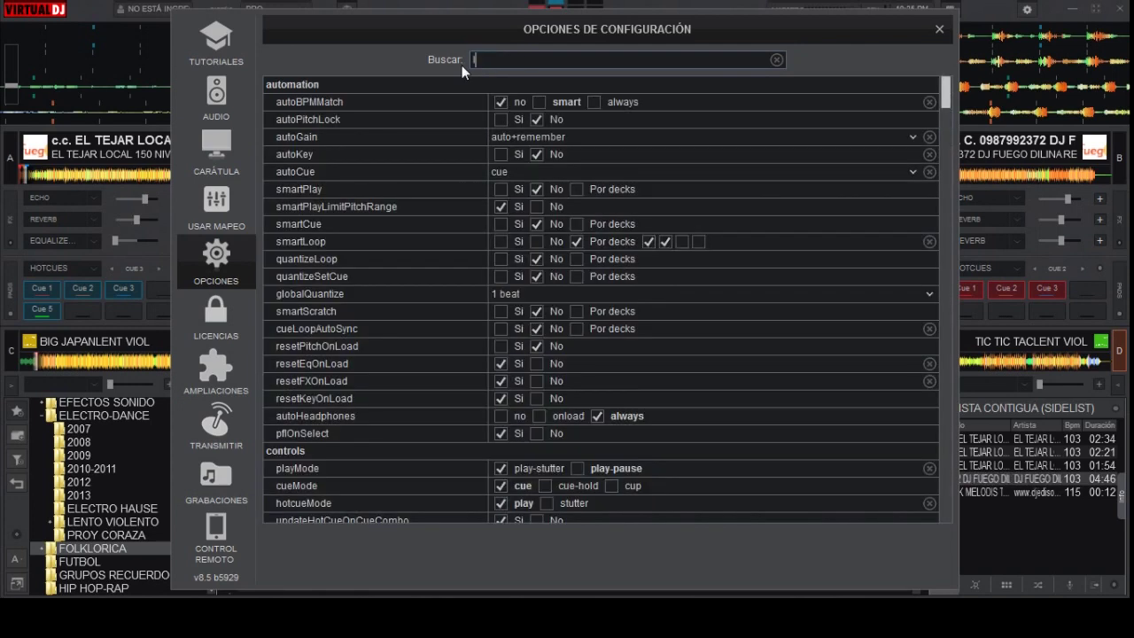
pyautogui.write('loop')
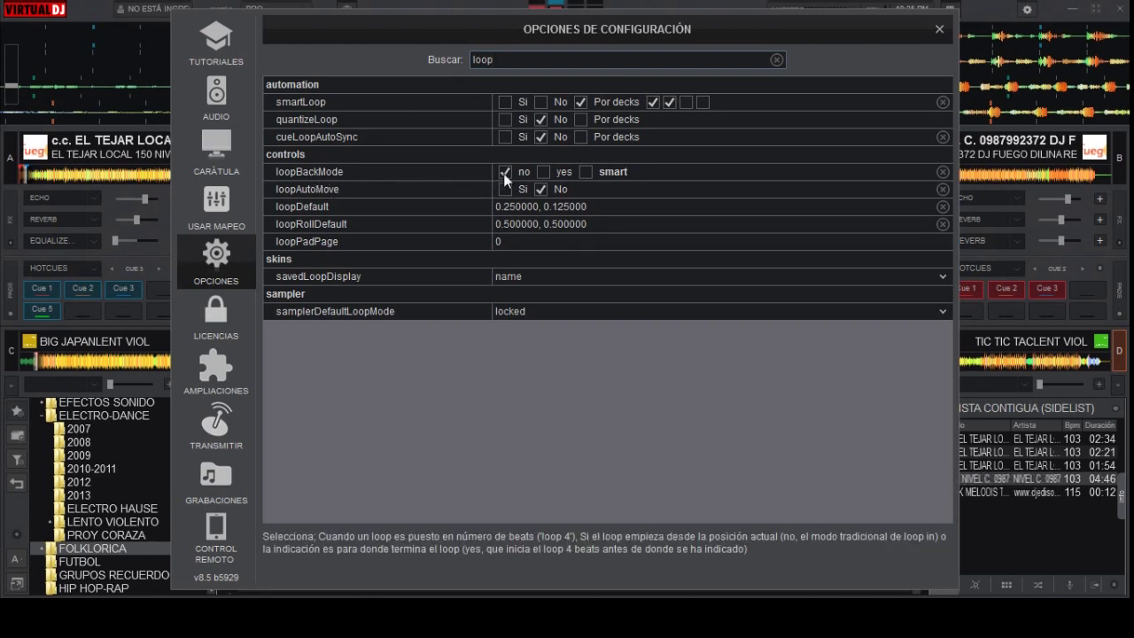
# - Search the configuration options for "reset" to review which deck settings reset when a track loads
pyautogui.doubleClick(499, 59)
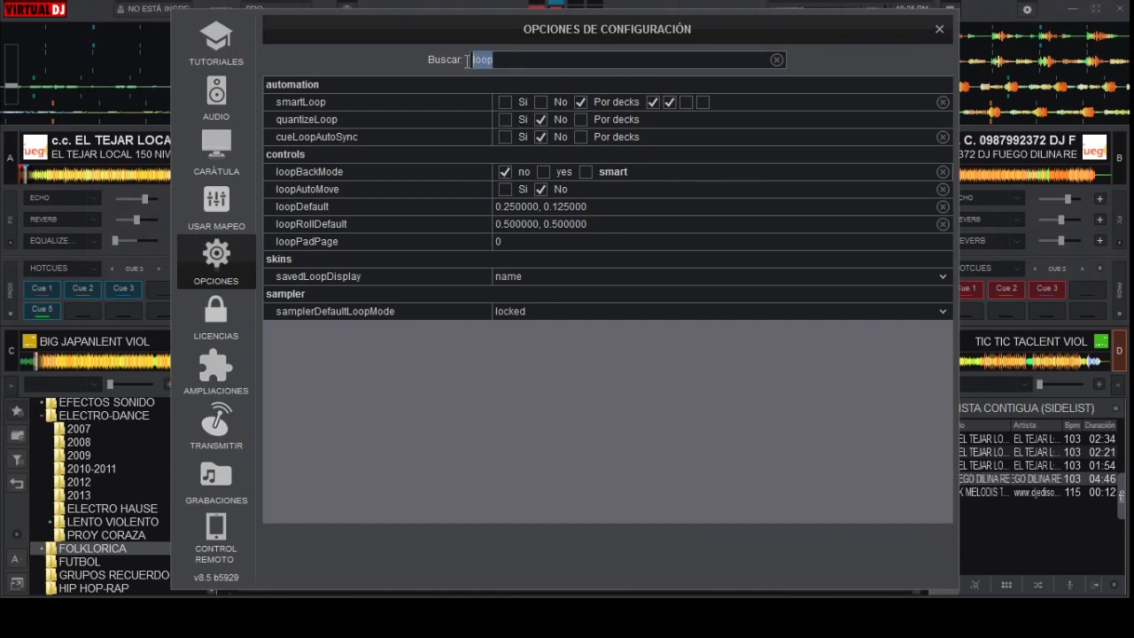
pyautogui.press('BackSpace')
pyautogui.write('r')
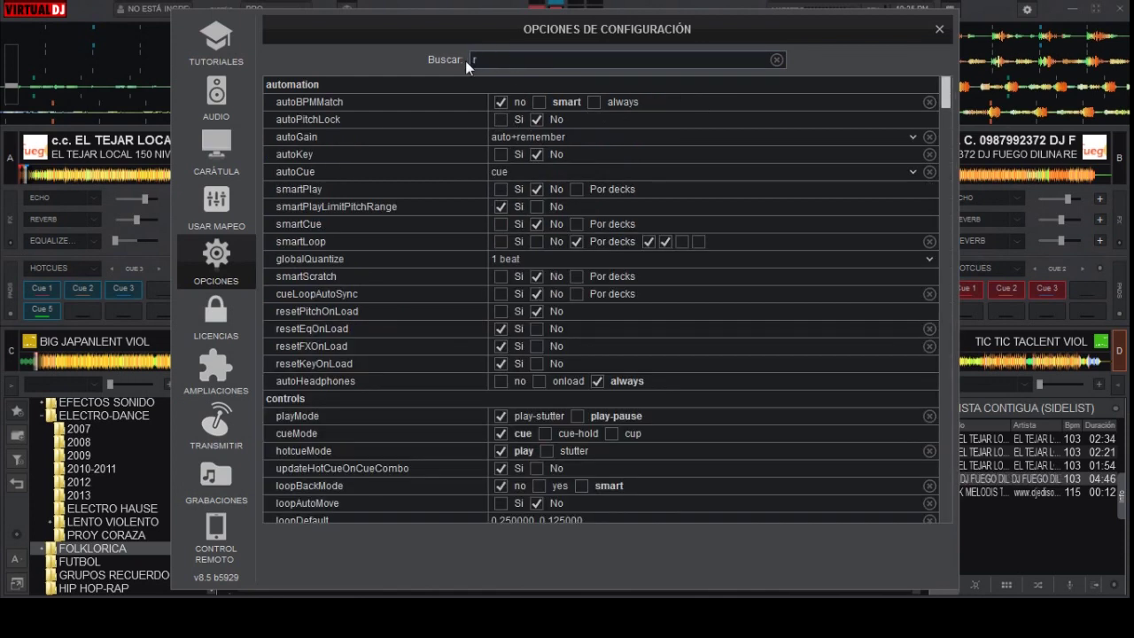
pyautogui.write('ese')
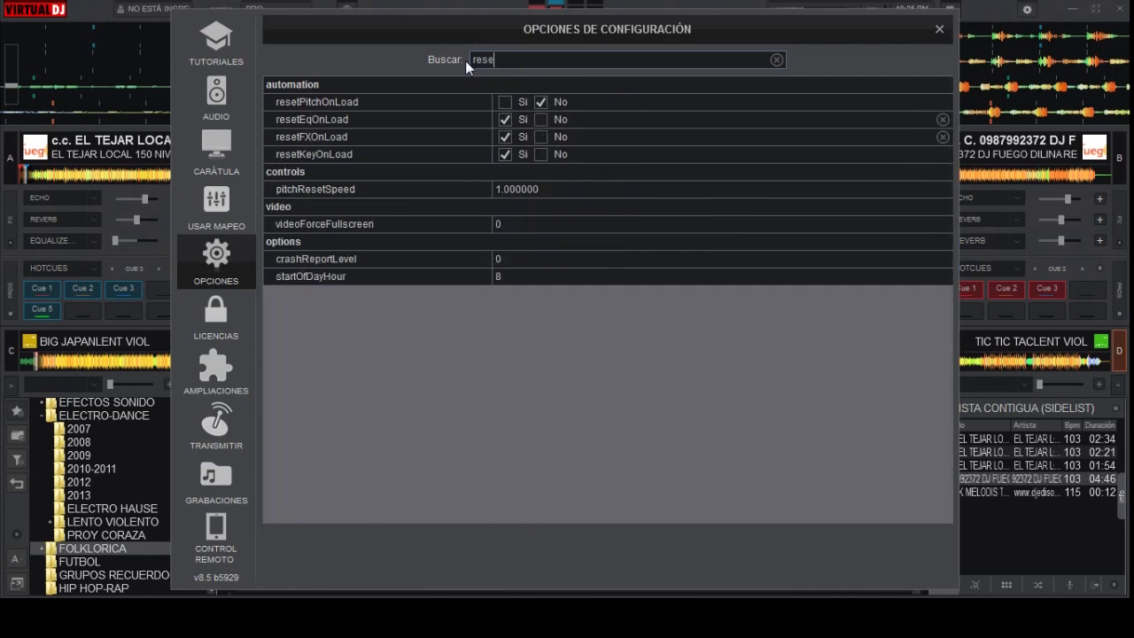
pyautogui.write('t')
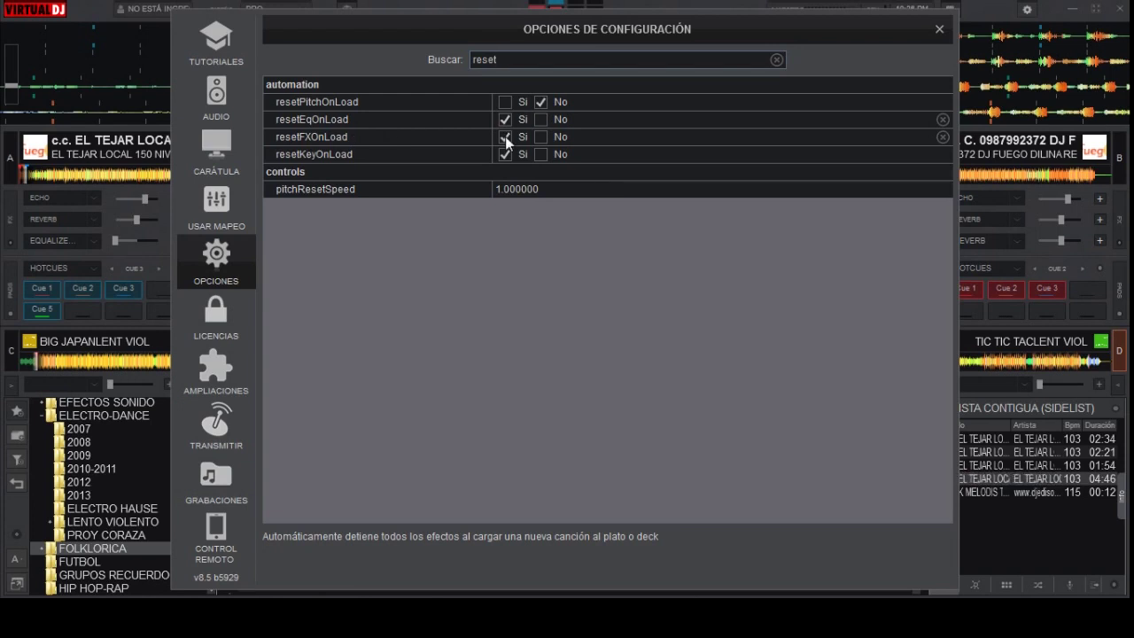
# - Search the configuration options for "filter" and set filterDefaultResonance to Strong
pyautogui.moveTo(498, 60); pyautogui.dragTo(465, 67)
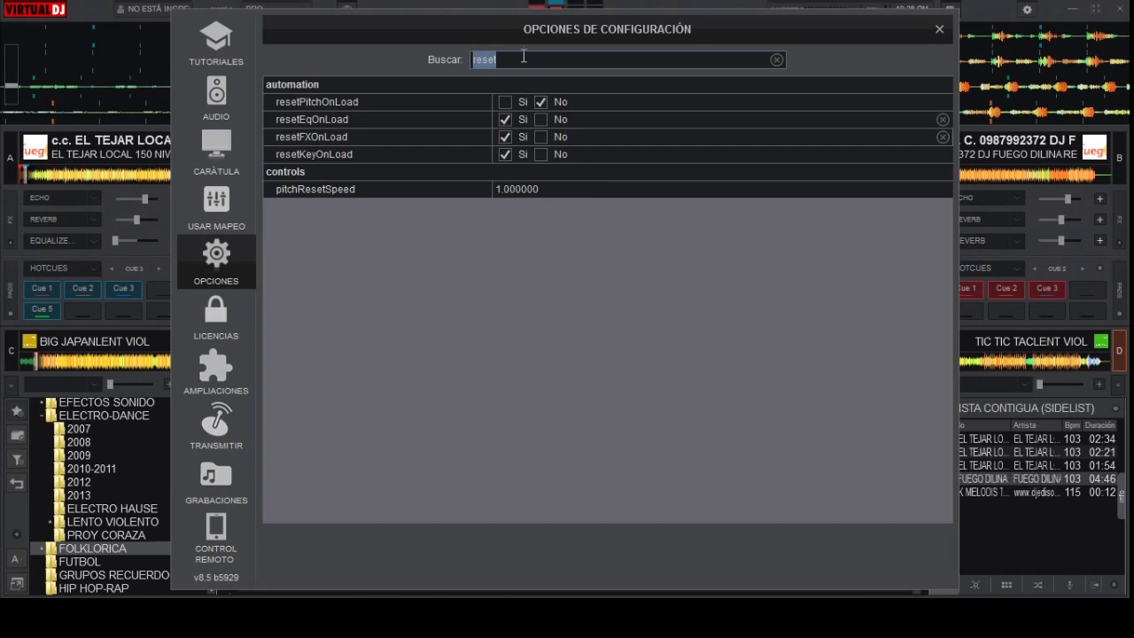
pyautogui.write('fi')
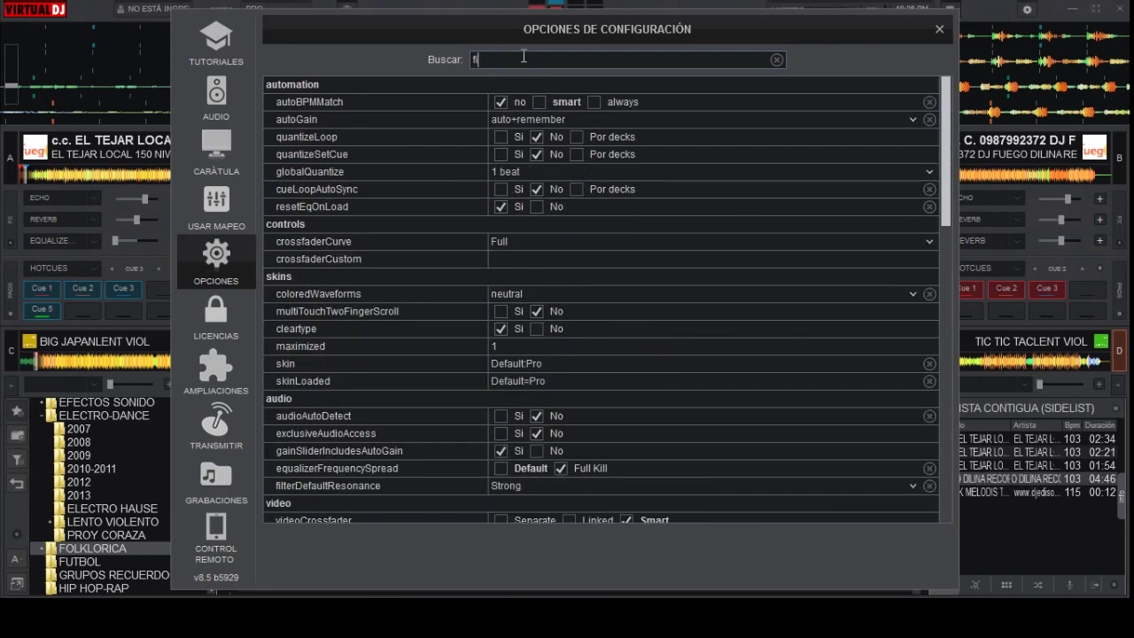
pyautogui.write('lter')
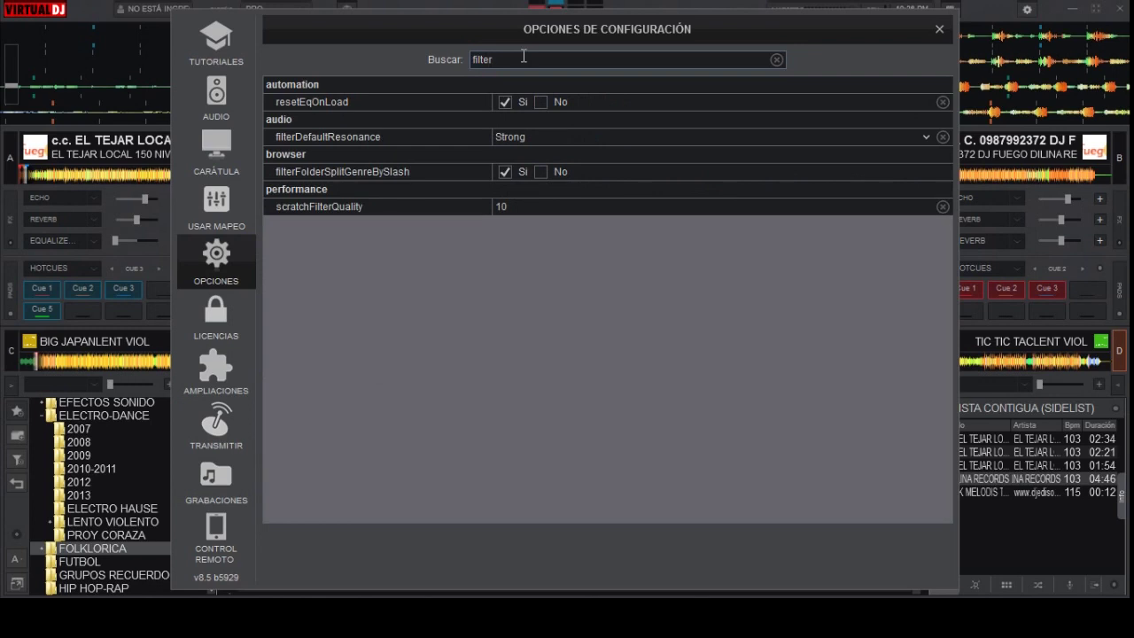
pyautogui.moveTo(451, 132)
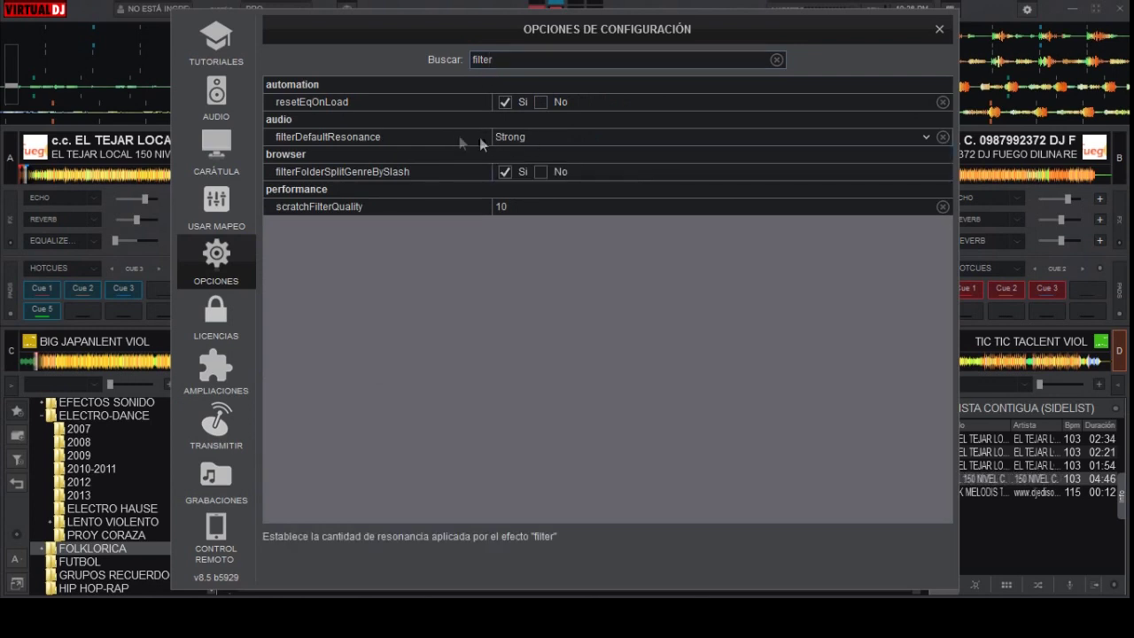
pyautogui.click(924, 138)
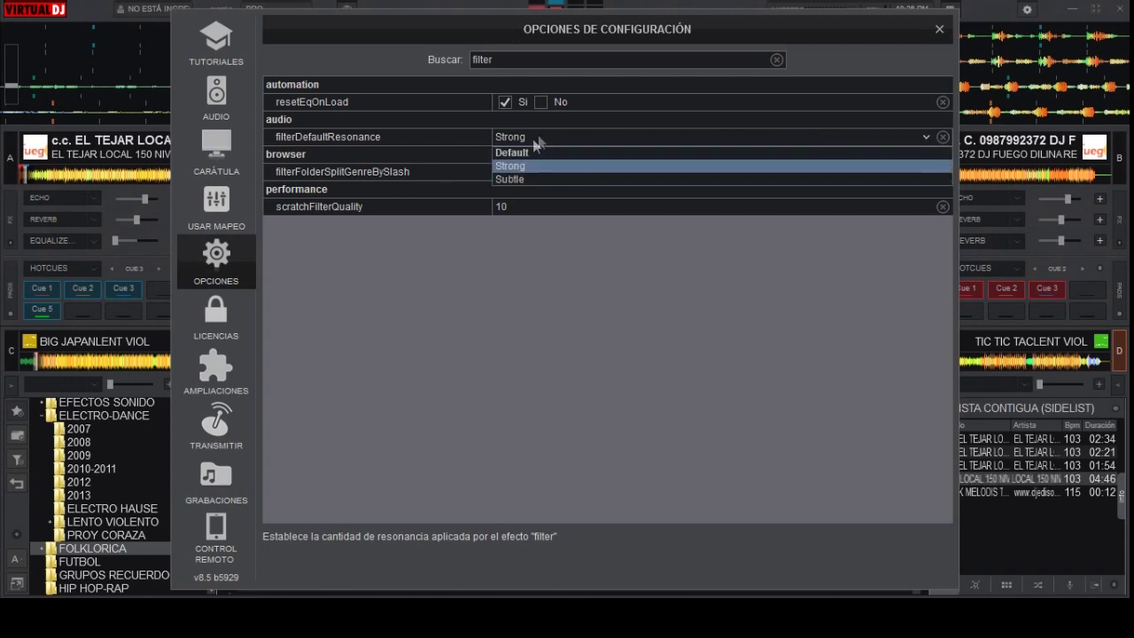
pyautogui.click(517, 173)
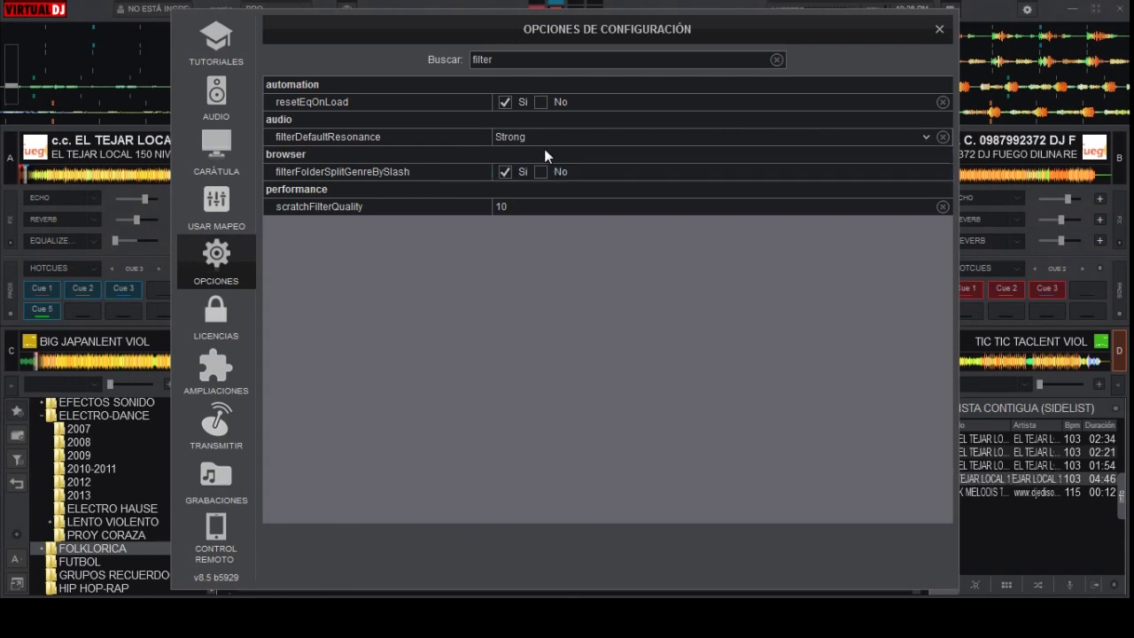
# - Search the configuration options for "eq", choose Full Kill for equalizerFrequencySpread and close the settings
pyautogui.moveTo(514, 62); pyautogui.dragTo(464, 66)
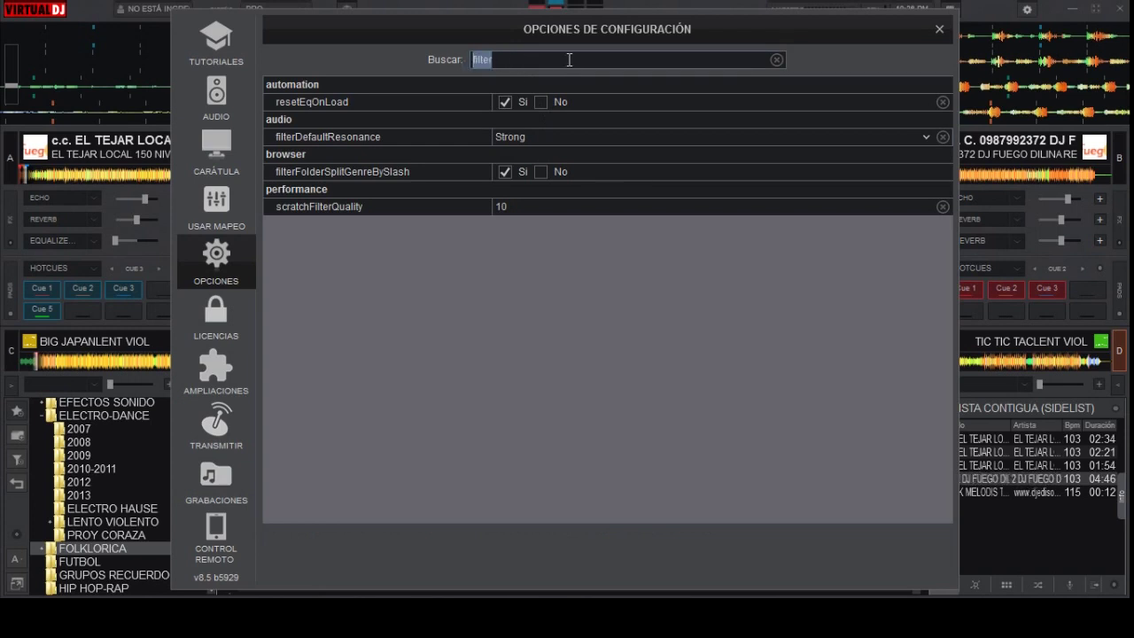
pyautogui.write('eq')
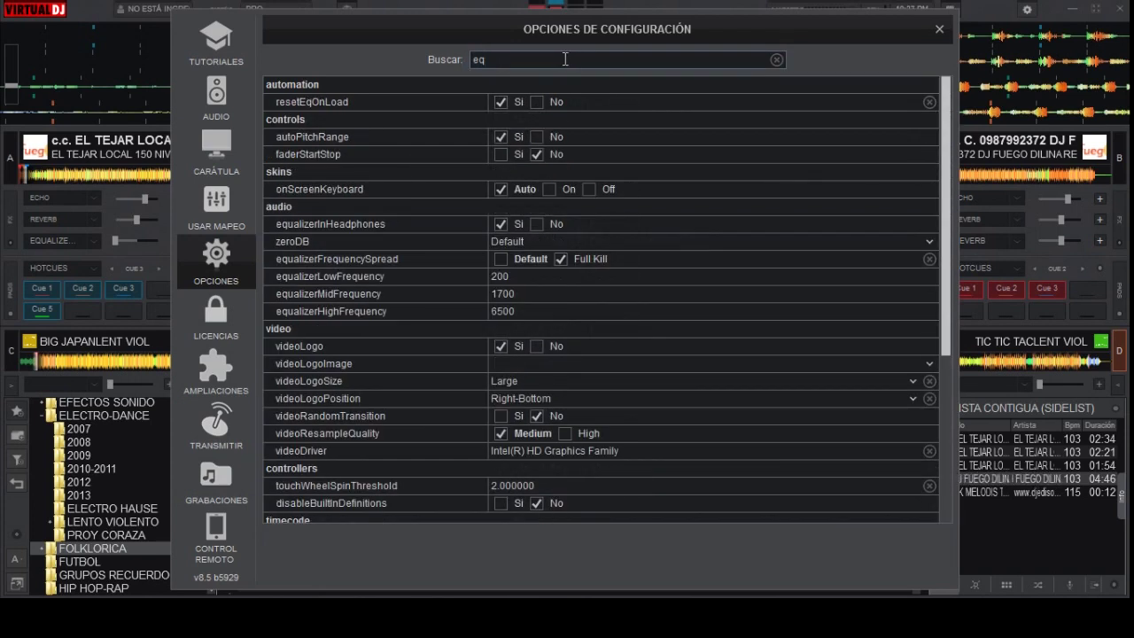
pyautogui.moveTo(288, 268)
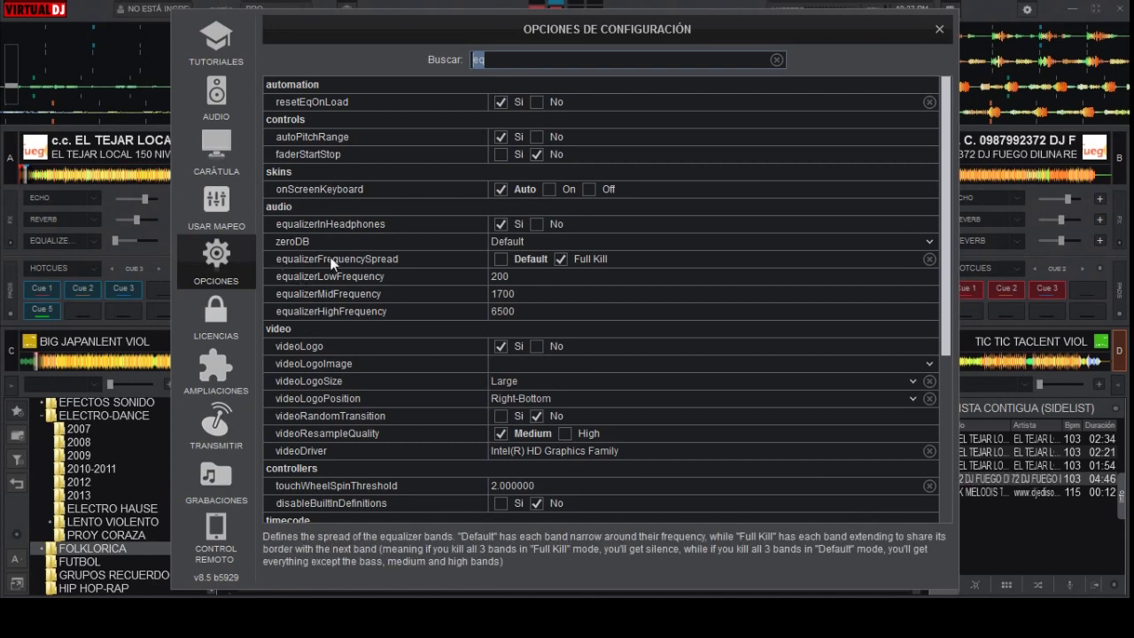
pyautogui.click(562, 259)
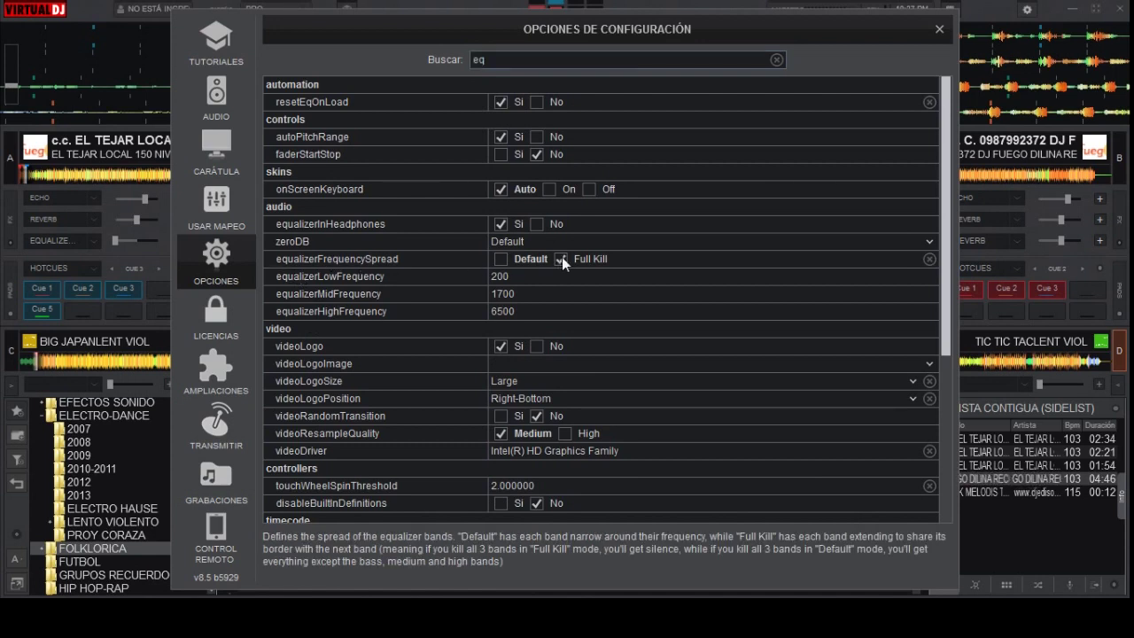
pyautogui.click(938, 27)
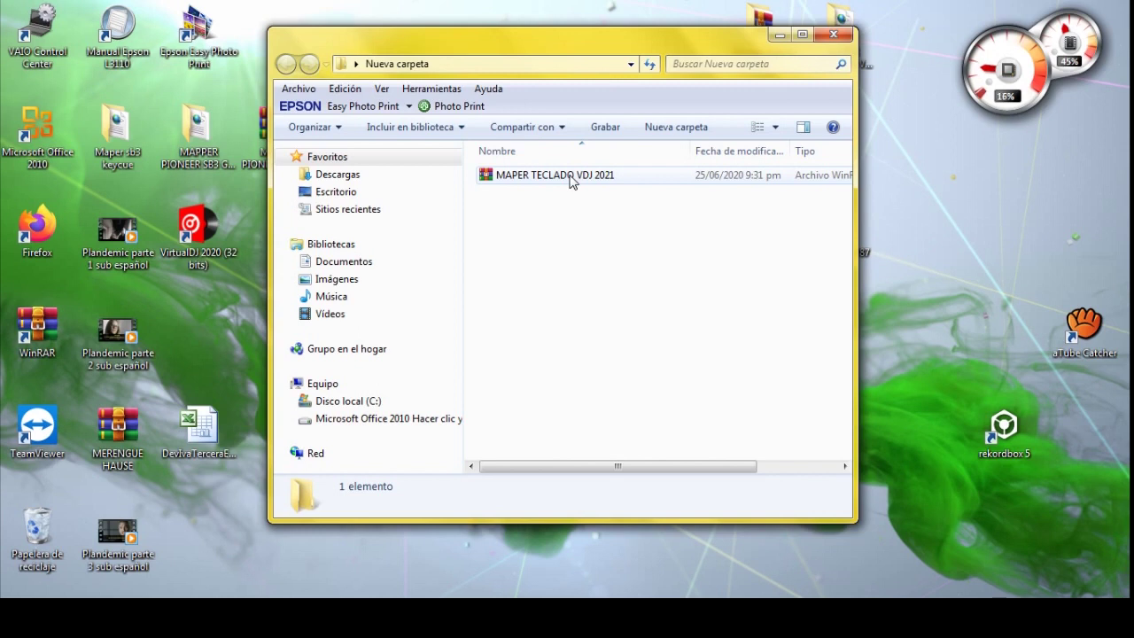
# - In Windows Explorer, extract the MAPER TECLADO VDJ 2021 archive into its current folder, entering the archive password
pyautogui.click(551, 229)
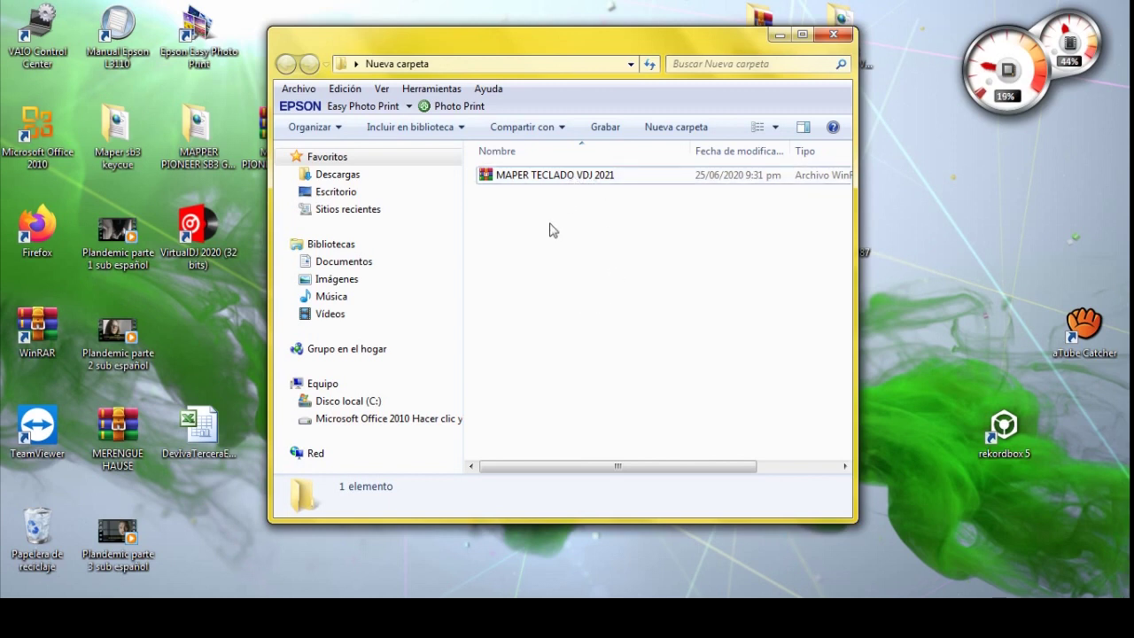
pyautogui.rightClick(548, 179)
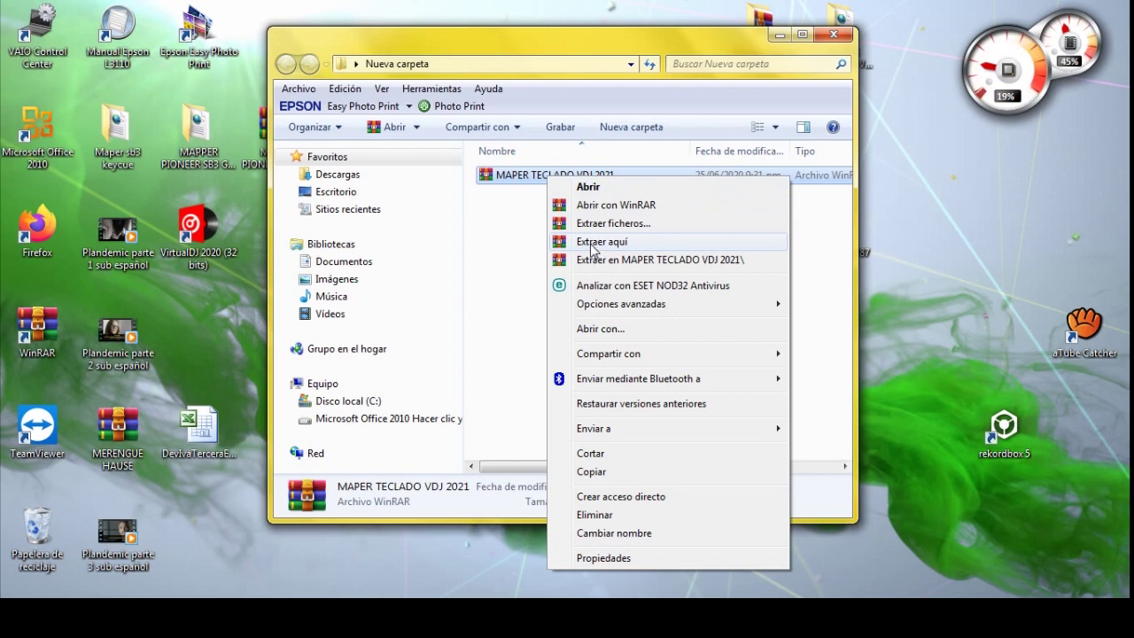
pyautogui.click(592, 251)
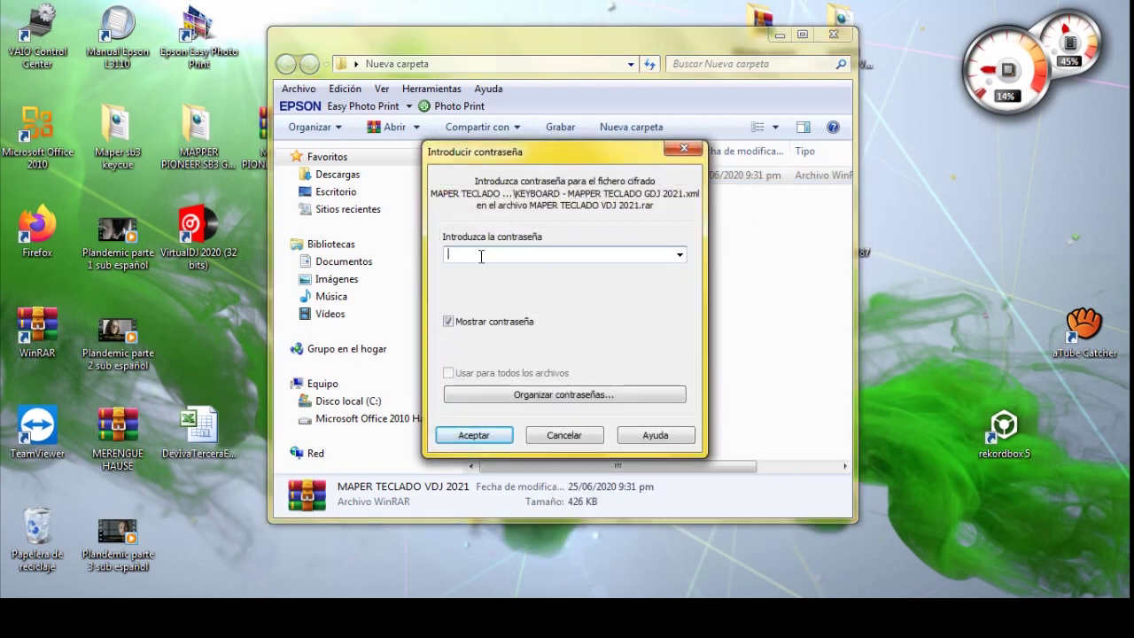
pyautogui.hotkey('alt', 'm')
pyautogui.write('**')
pyautogui.click(473, 435)
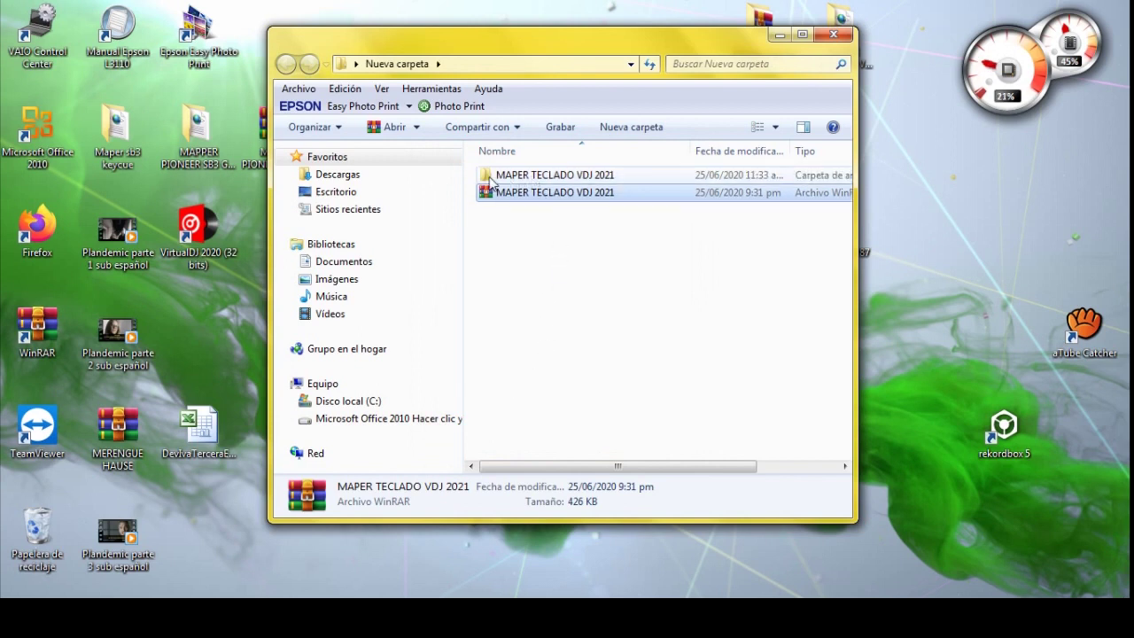
# - Copy the KEYBOARD - MAPPER TECLADO GDJ 2021 XML file from the extracted MAPER TECLADO VDJ 2021 folder
pyautogui.click(526, 177)
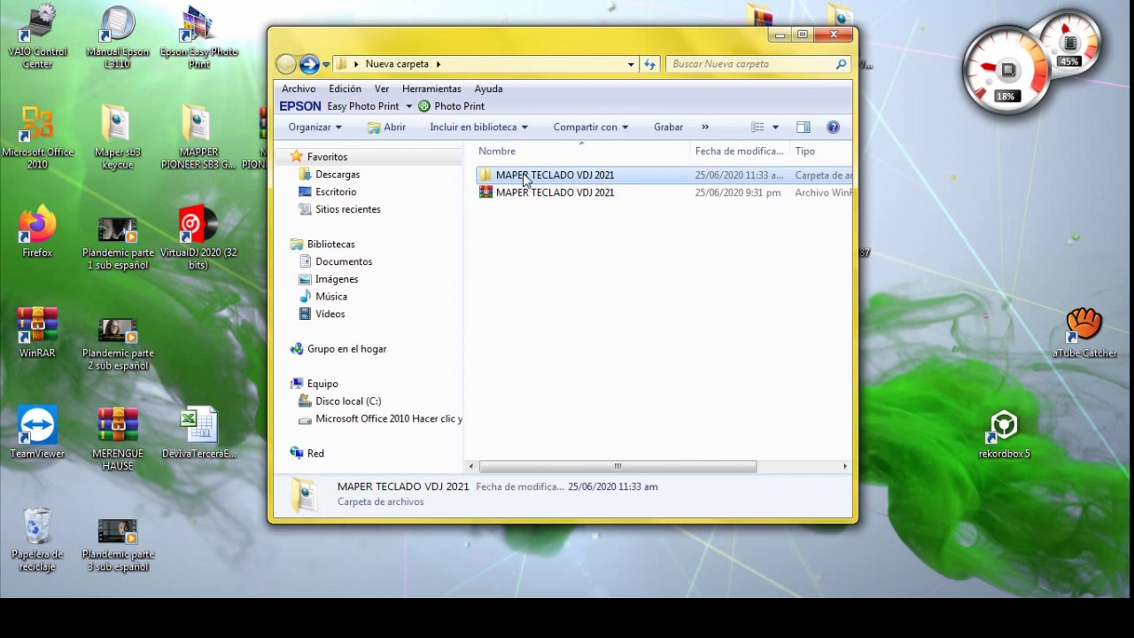
pyautogui.doubleClick(526, 178)
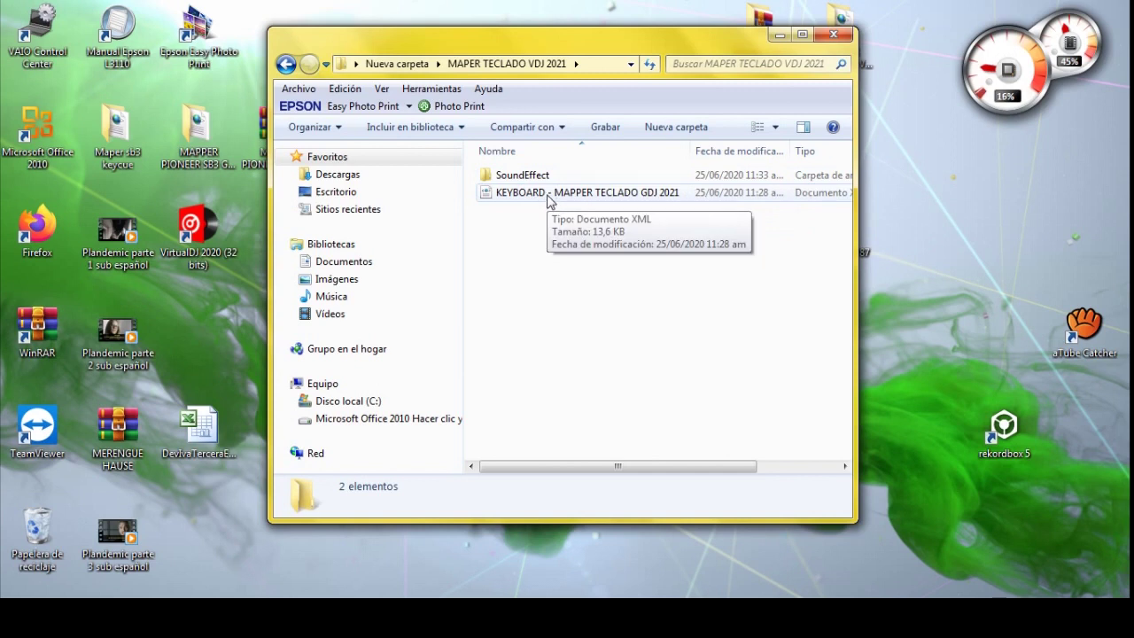
pyautogui.rightClick(548, 197)
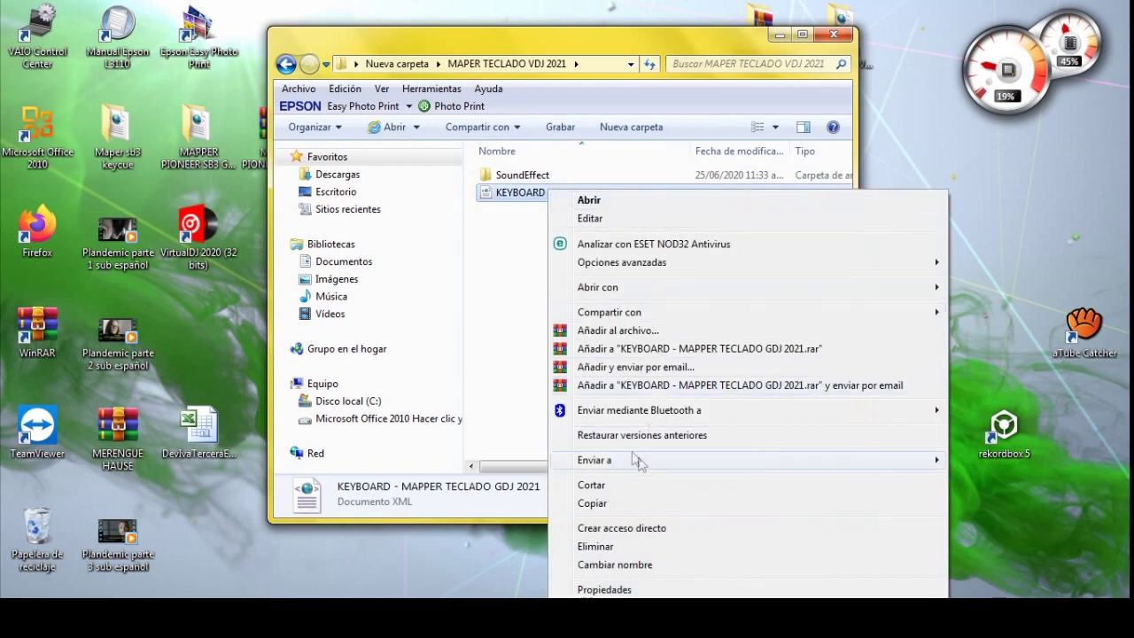
pyautogui.click(601, 504)
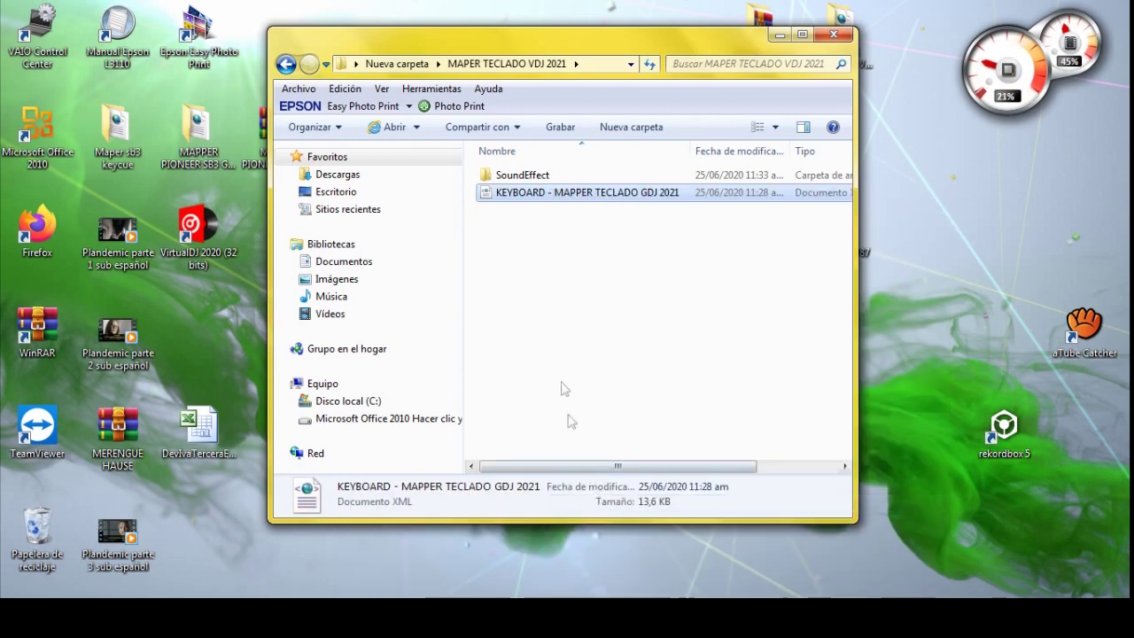
# - Open the Mappers folder inside VirtualDJ in the Documents library as the destination for the copied keyboard mapper file
pyautogui.click(359, 262)
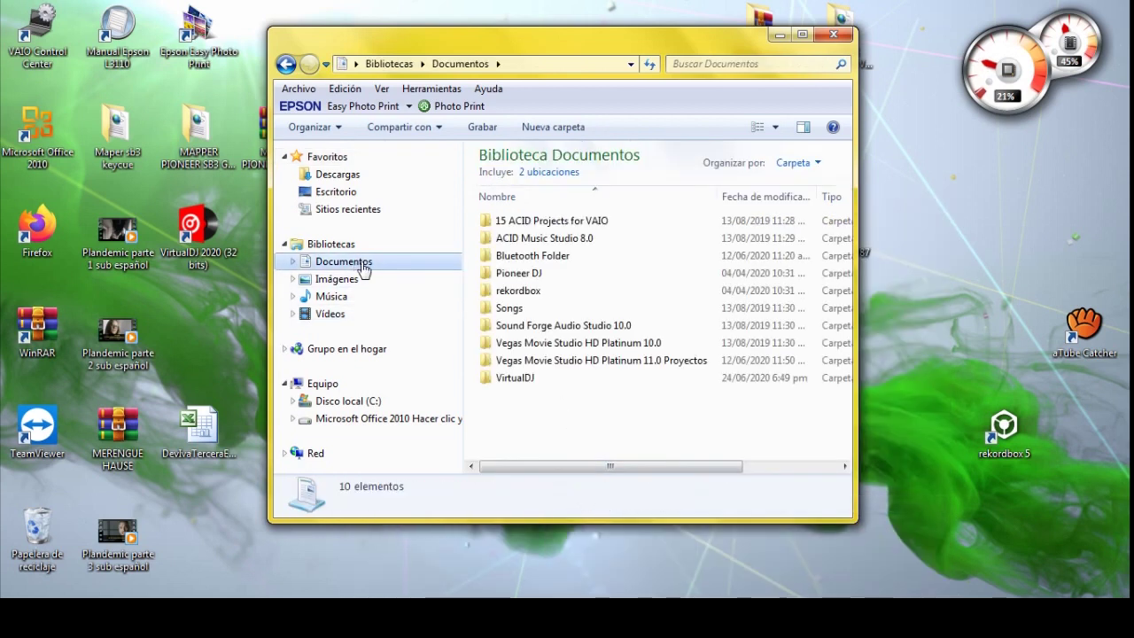
pyautogui.doubleClick(517, 379)
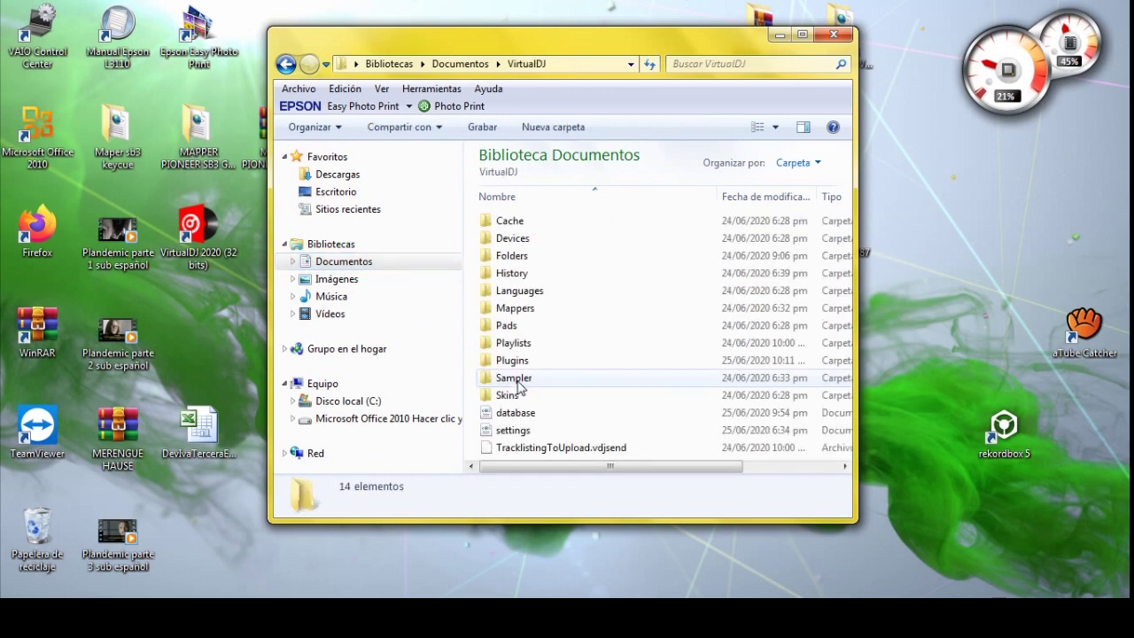
pyautogui.doubleClick(526, 308)
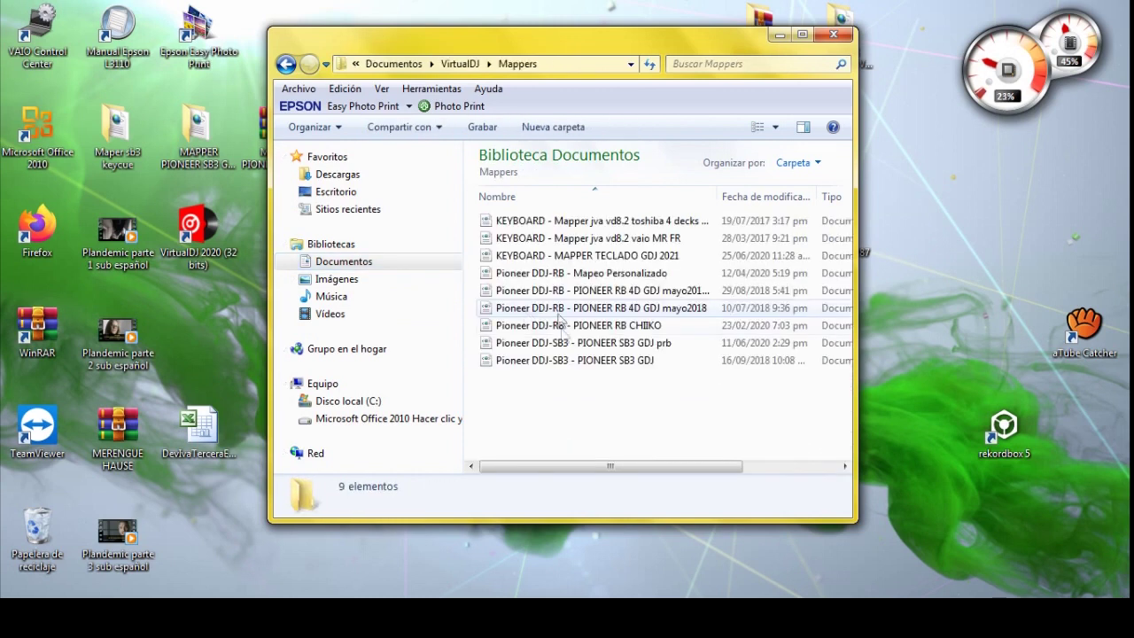
pyautogui.rightClick(612, 417)
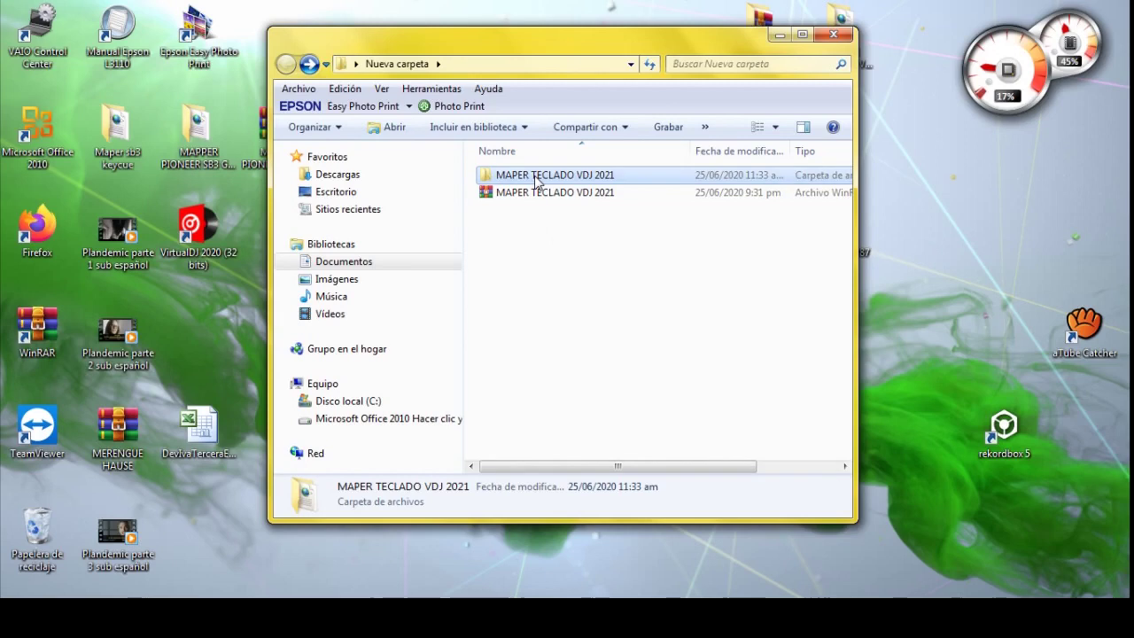
# - Copy all the keyLoop, Shrink Loop and Slipbrake8 files from the SoundEffect folder inside the extracted MAPER TECLADO VDJ 2021 folder
pyautogui.doubleClick(536, 175)
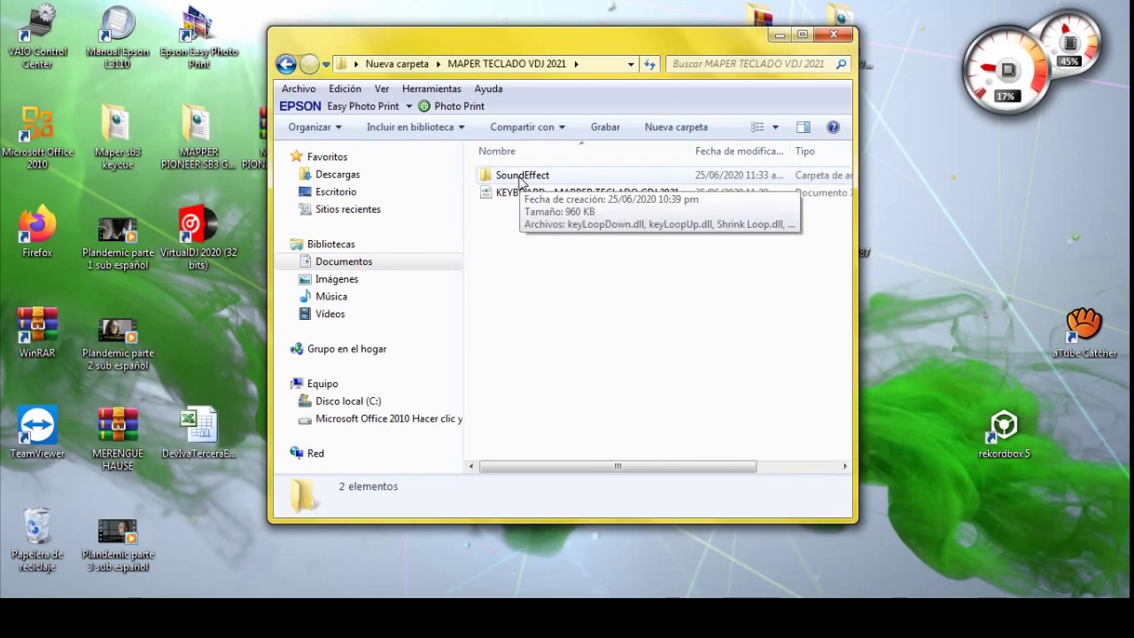
pyautogui.doubleClick(521, 176)
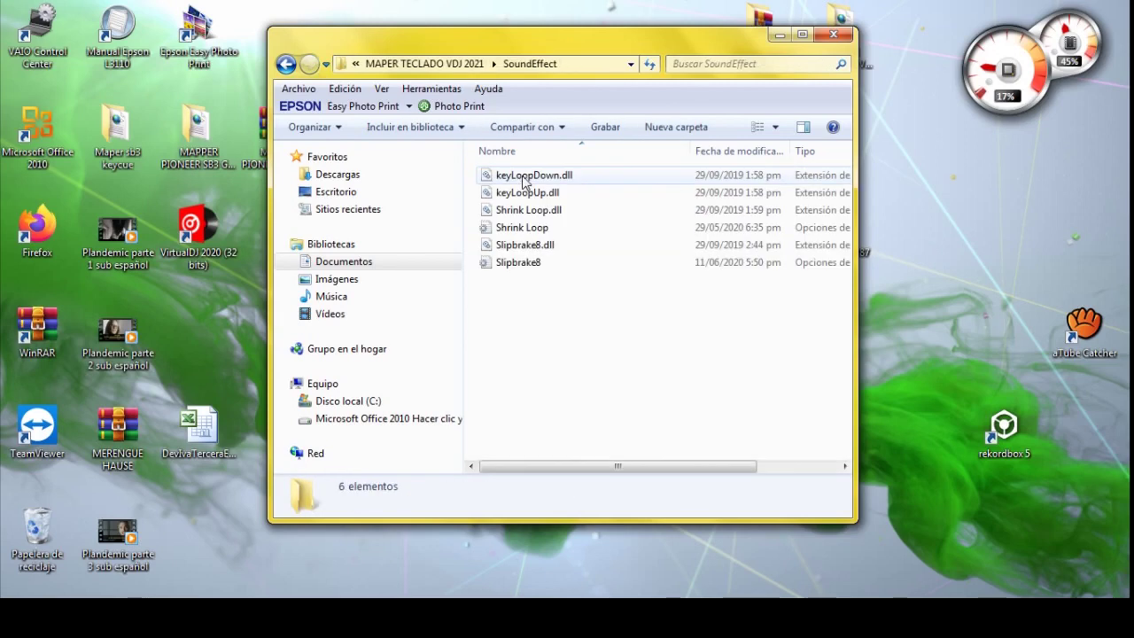
pyautogui.click(563, 179)
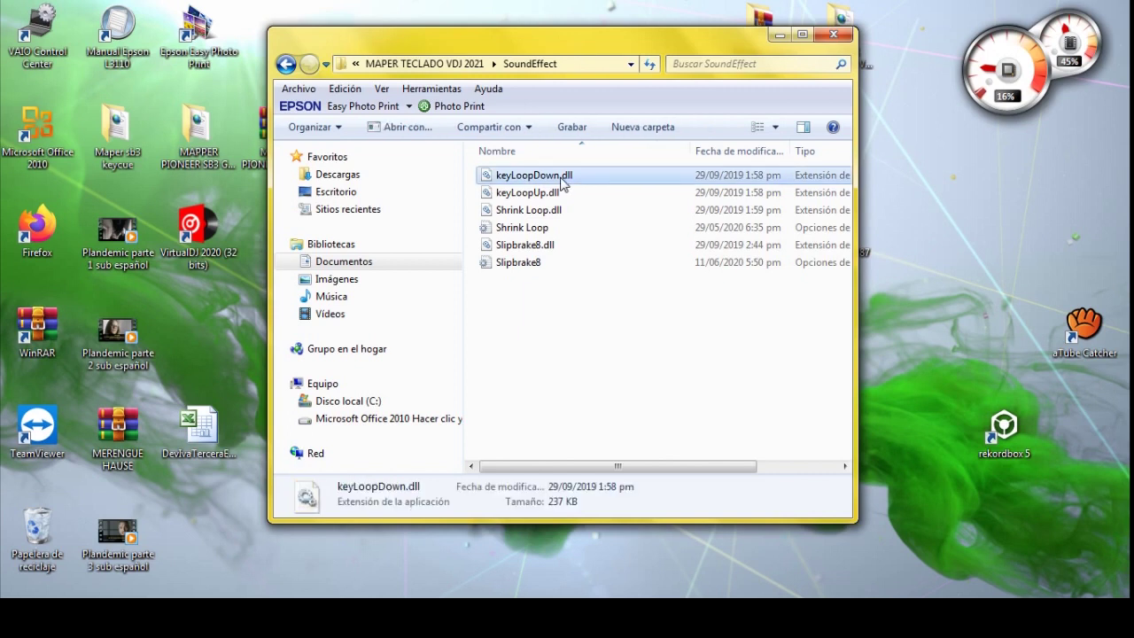
pyautogui.keyDown('shift'); pyautogui.click(532, 264); pyautogui.keyUp('shift')
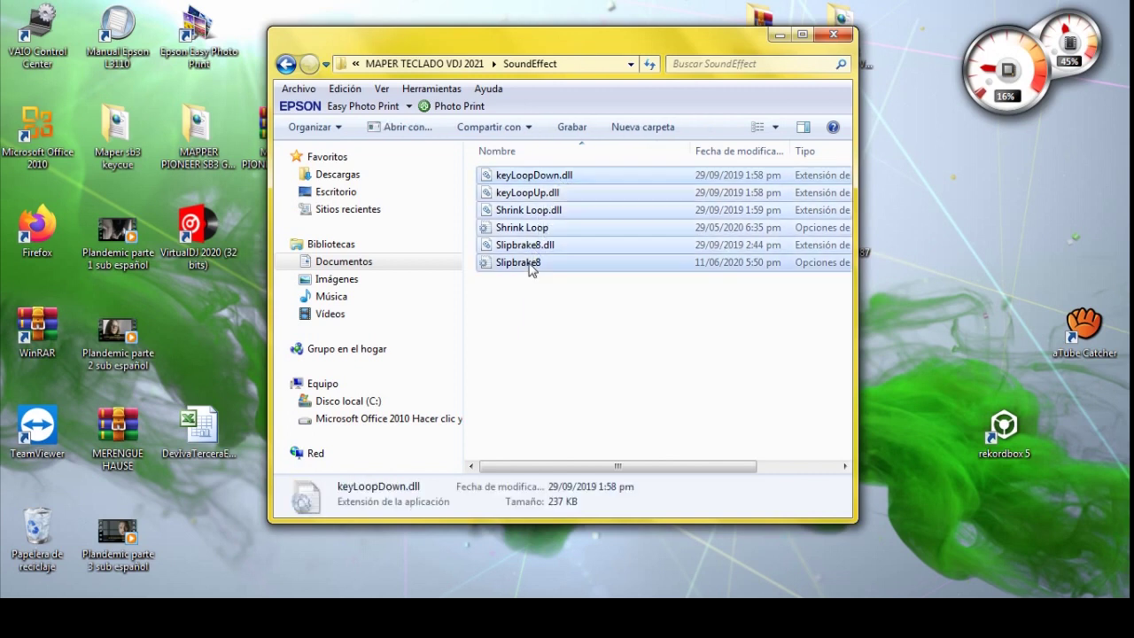
pyautogui.rightClick(587, 217)
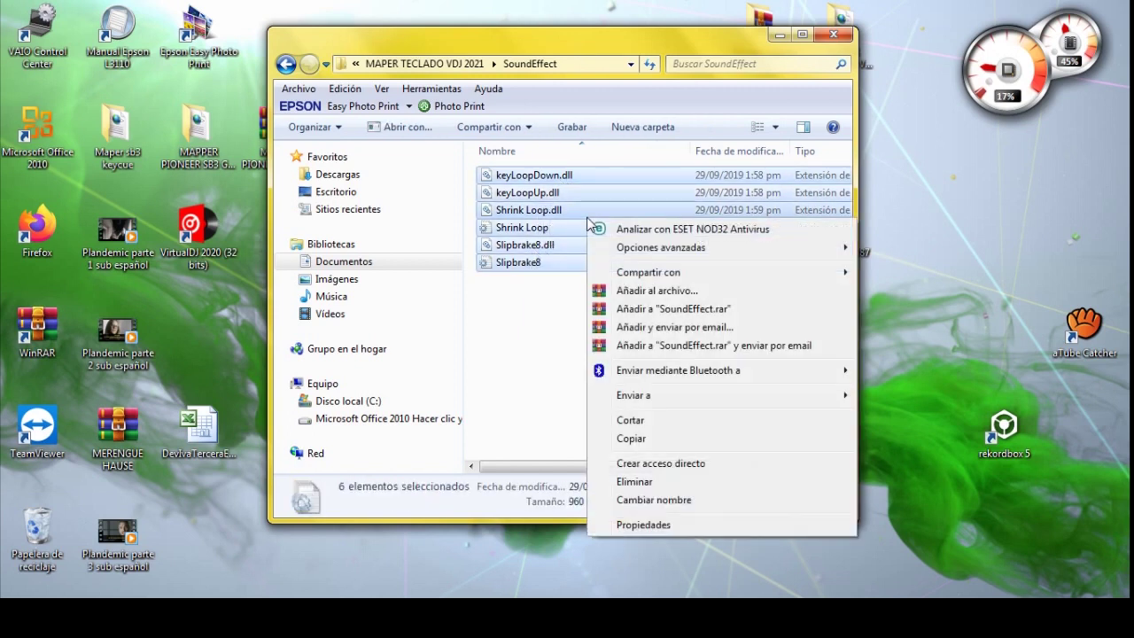
pyautogui.click(645, 439)
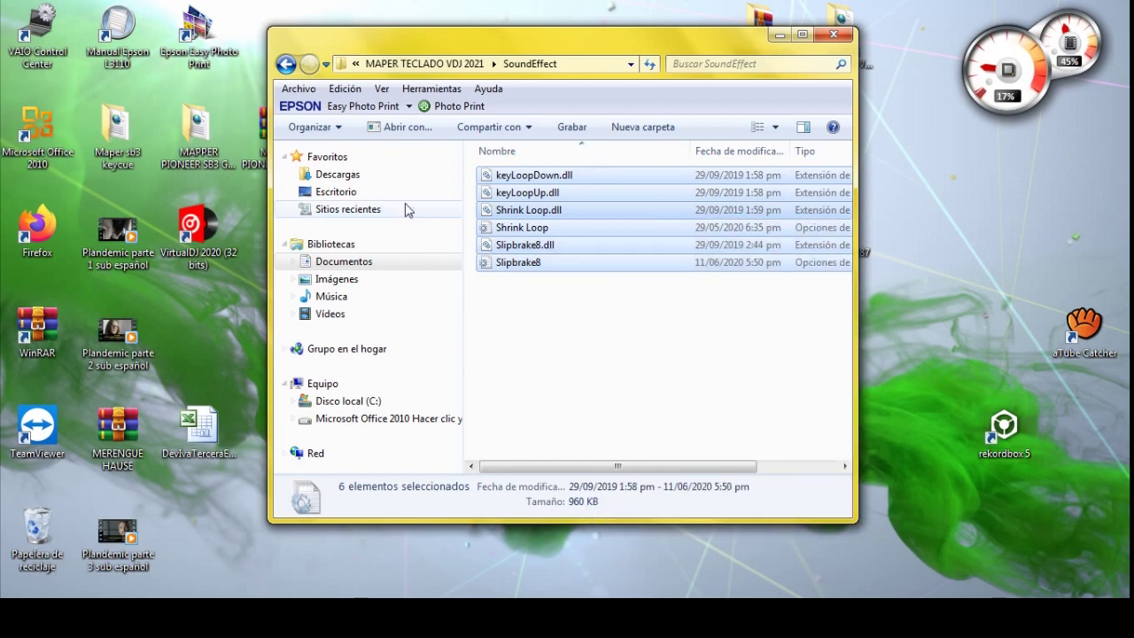
# - Try to paste the copied effect files into Documents > VirtualDJ > Plugins > SoundEffect, cancel at the file conflict and close the Explorer window
pyautogui.click(358, 261)
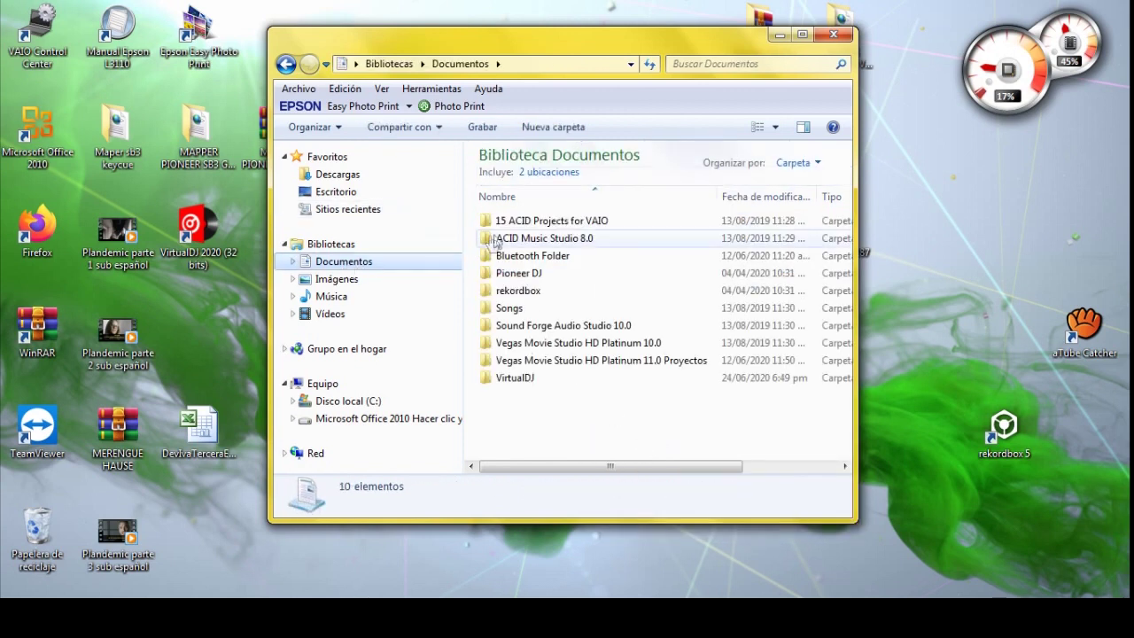
pyautogui.doubleClick(523, 378)
pyautogui.click(523, 359)
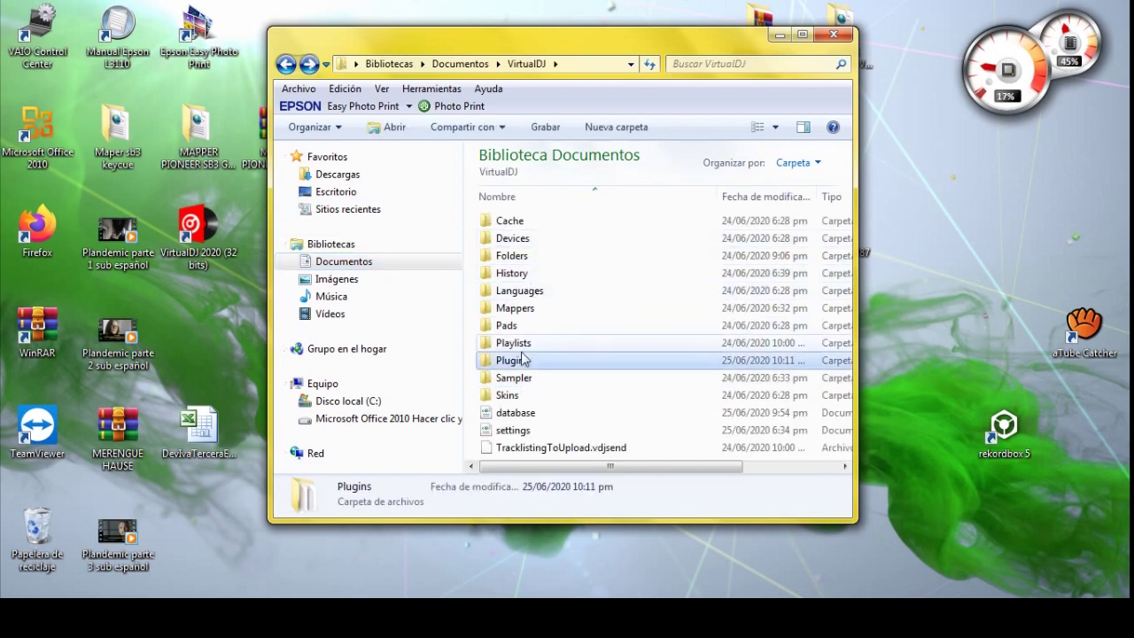
pyautogui.doubleClick(522, 360)
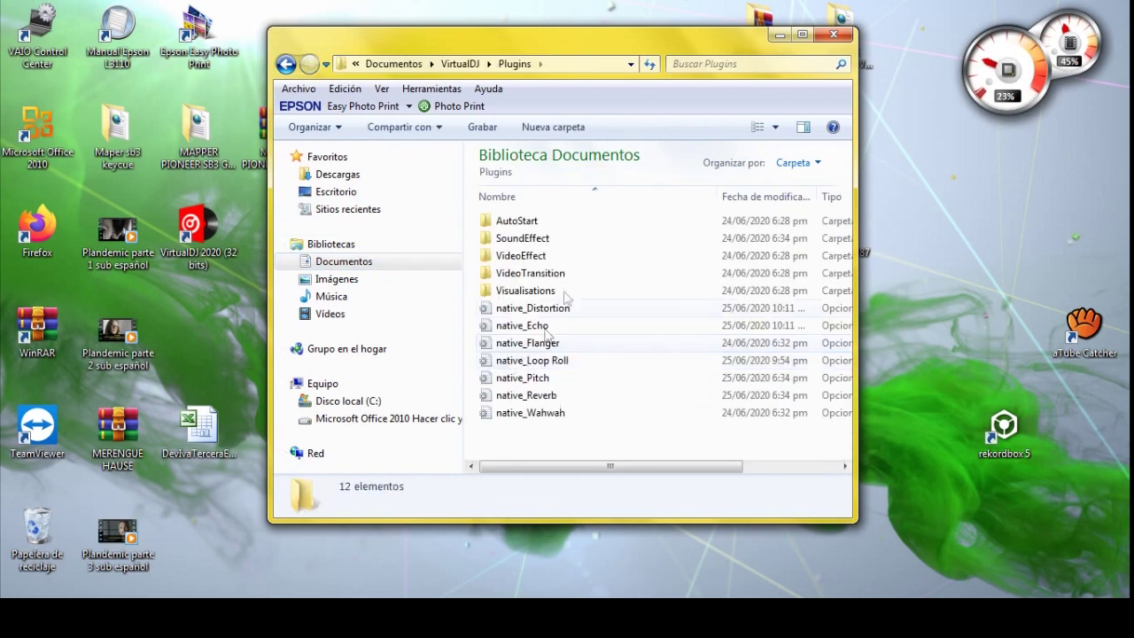
pyautogui.doubleClick(526, 238)
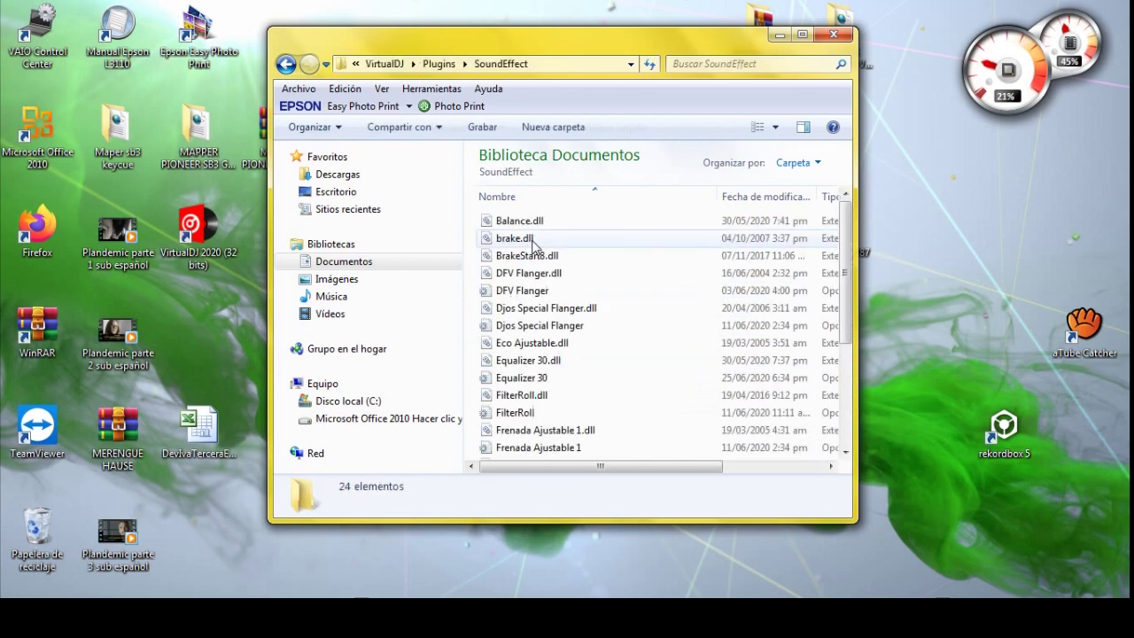
pyautogui.rightClick(476, 319)
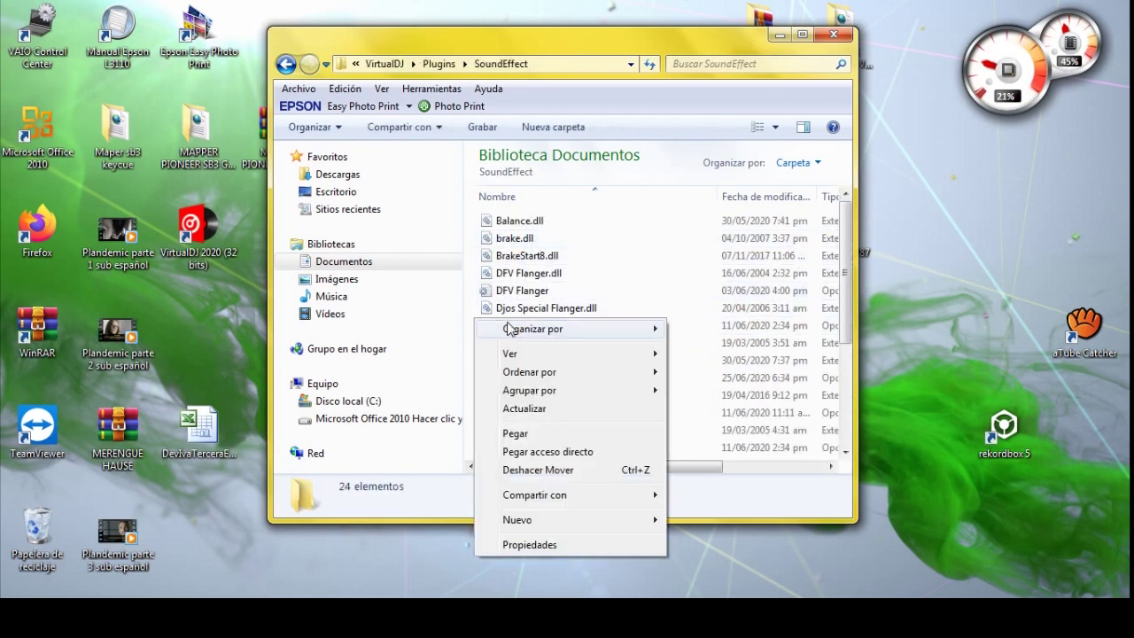
pyautogui.click(516, 434)
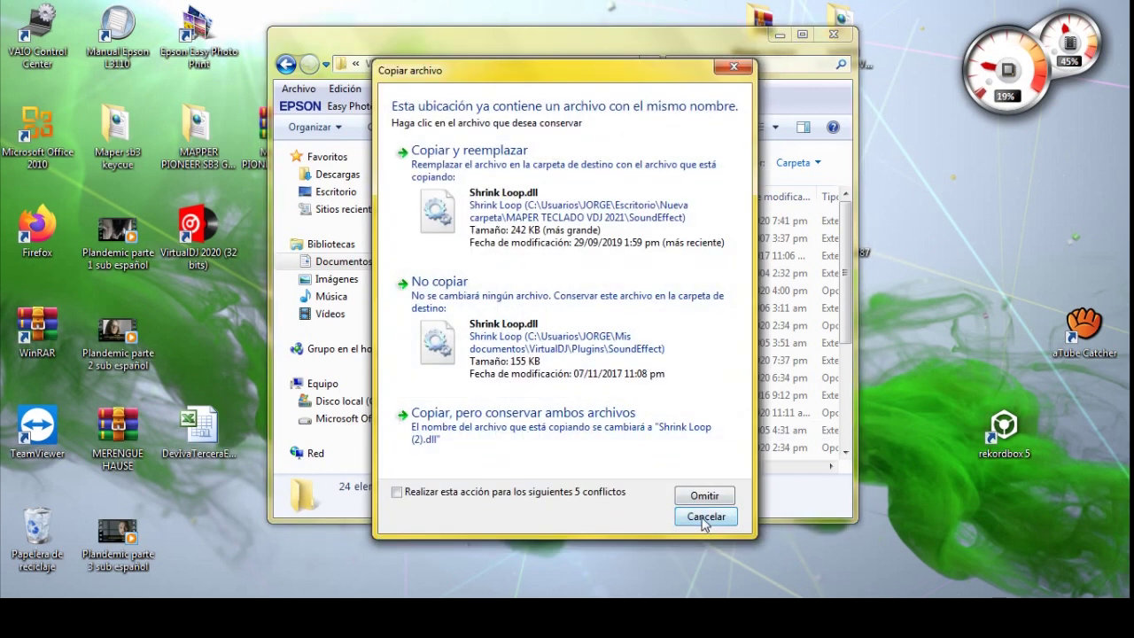
pyautogui.click(706, 517)
pyautogui.hotkey('alt', 'F4')
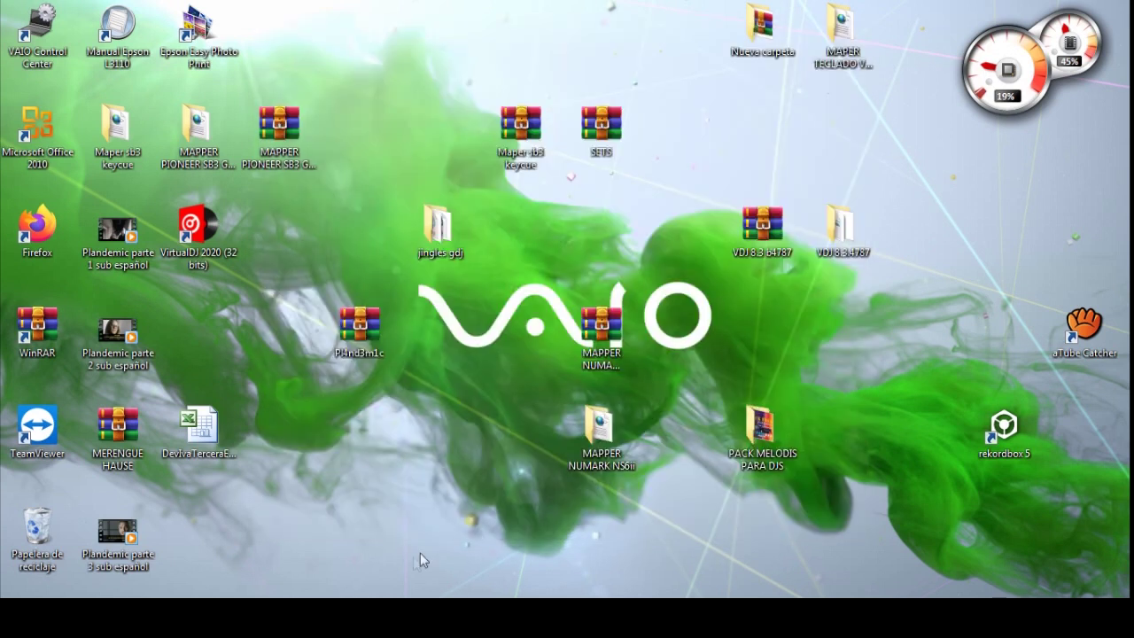
# - Switch to VirtualDJ, choose MAPPER TECLADO GDJ 2021 as the keyboard mapping and close the settings
pyautogui.click(390, 619)
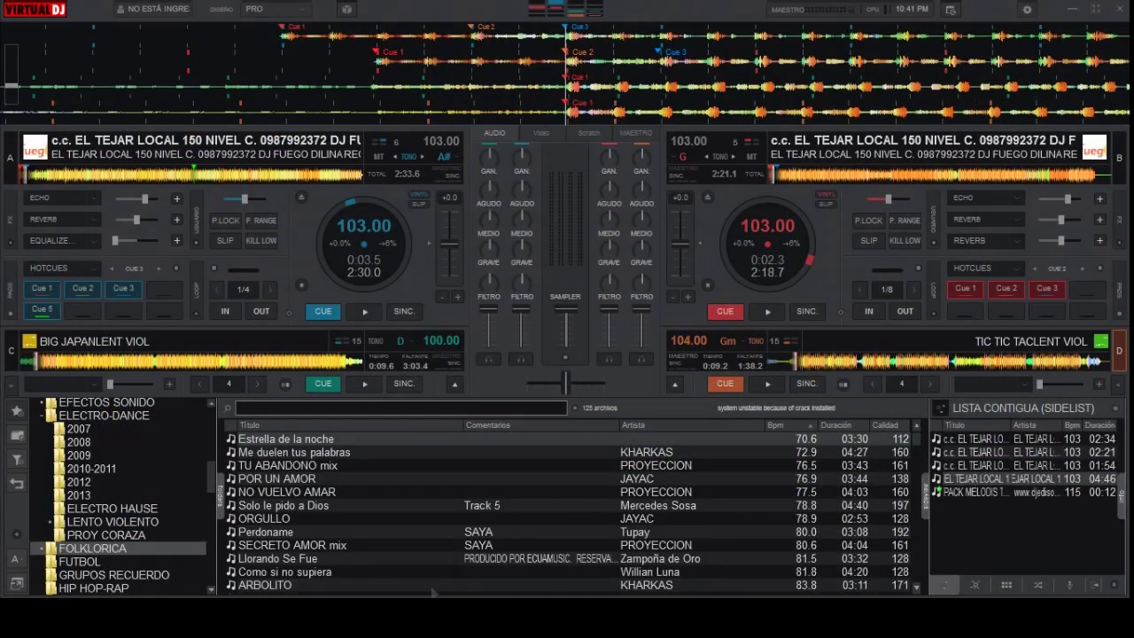
pyautogui.click(1026, 8)
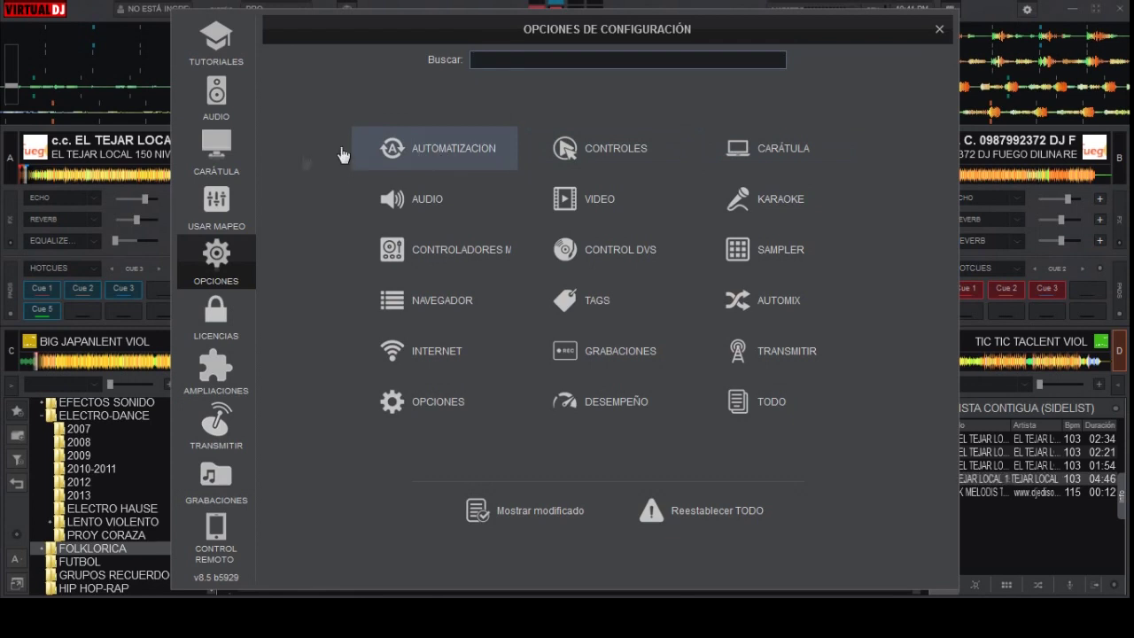
pyautogui.click(218, 204)
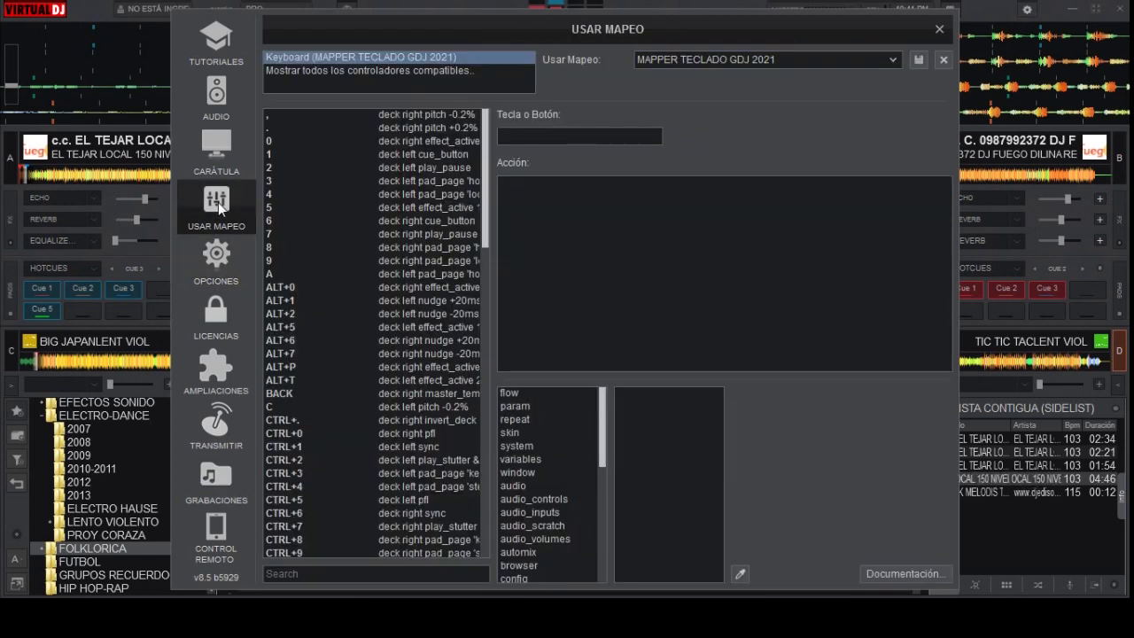
pyautogui.click(893, 60)
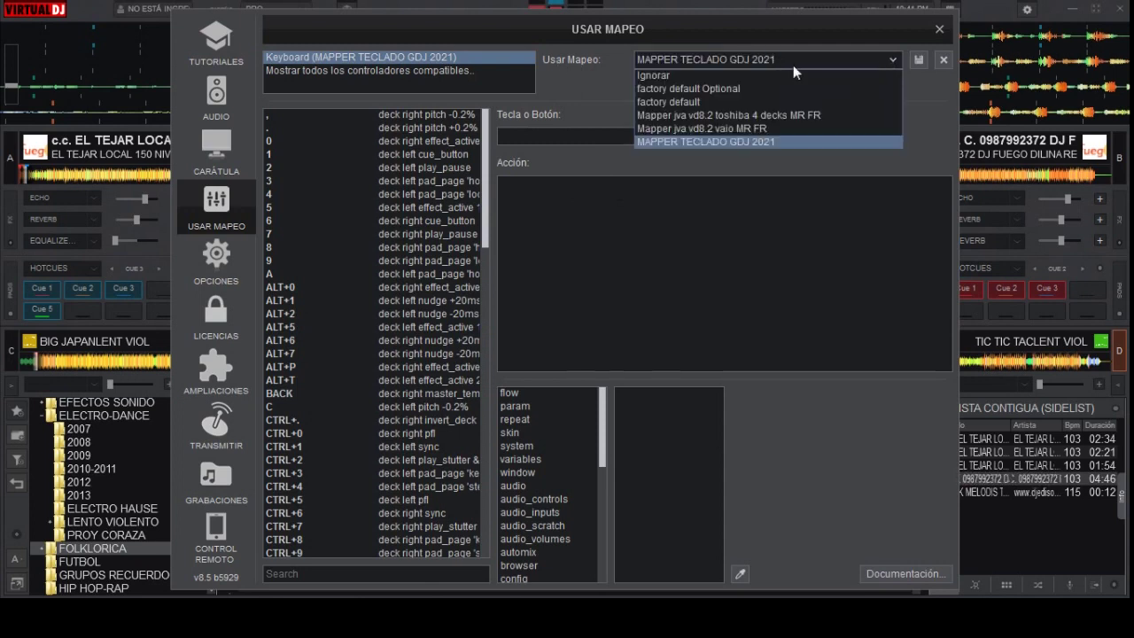
pyautogui.click(691, 143)
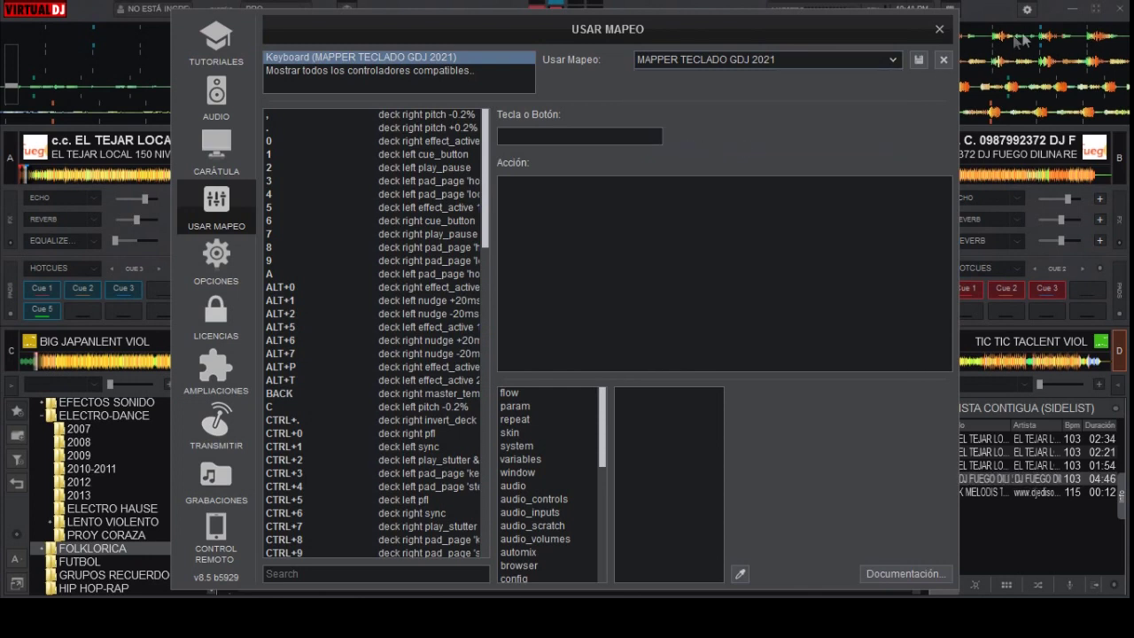
pyautogui.click(939, 30)
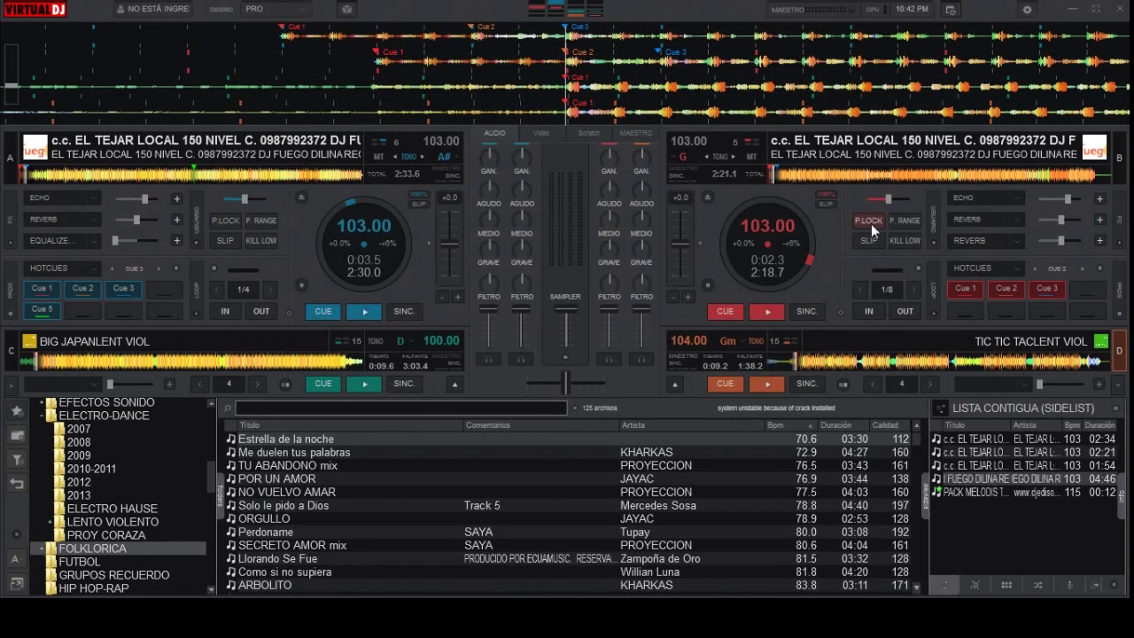